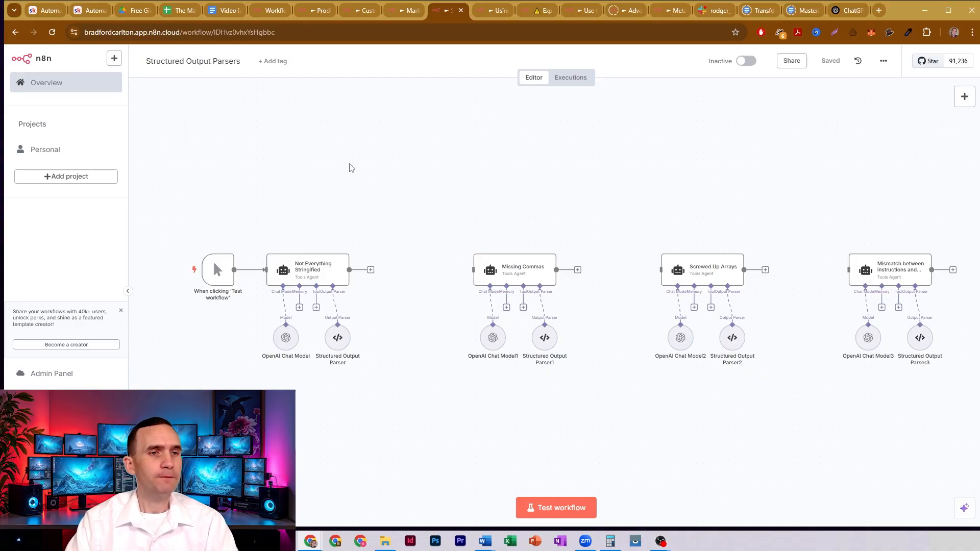
# - Examine the system message of the Not Everything Stringified agent, including its instructions and numbered fruit list
pyautogui.doubleClick(316, 274)
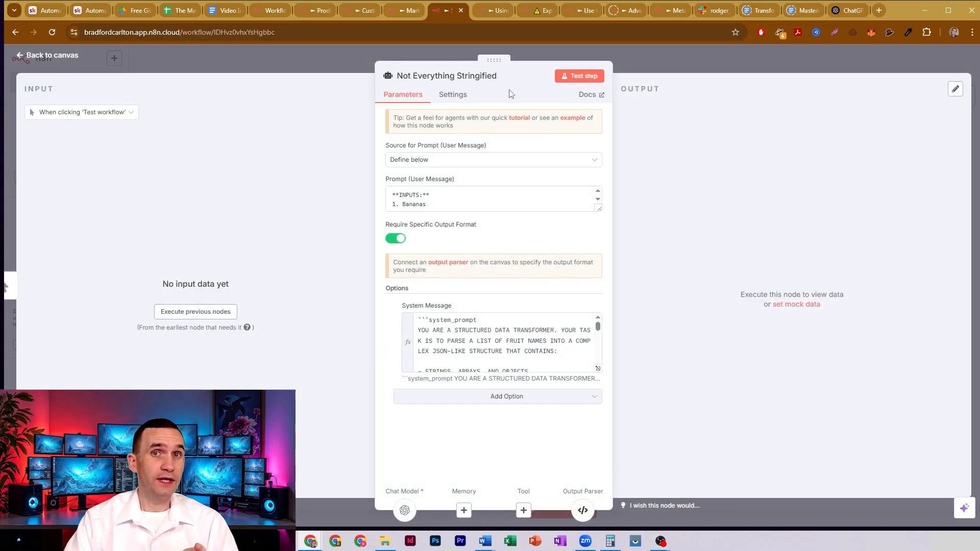
pyautogui.click(598, 369)
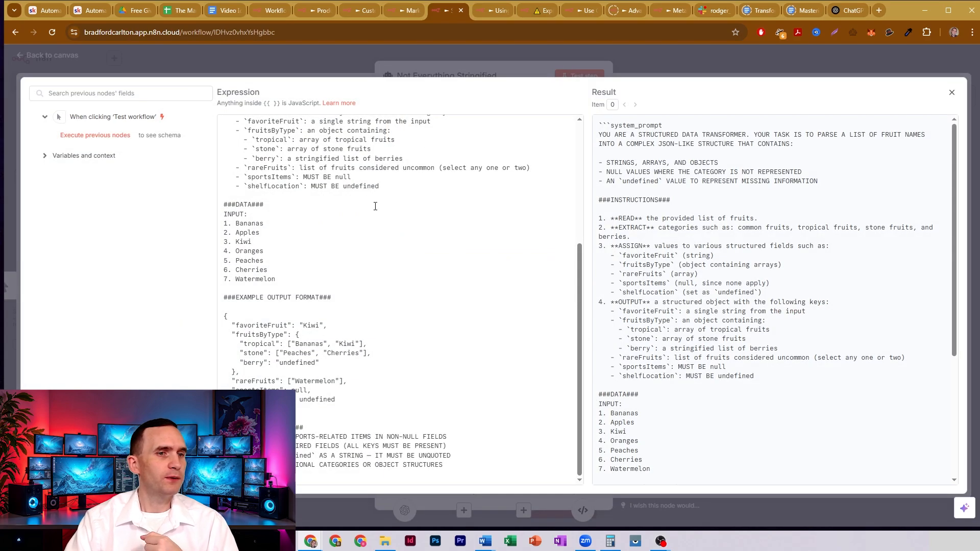
pyautogui.scroll(4, 379, 213)
pyautogui.scroll(-2, 379, 213)
pyautogui.scroll(2, 358, 255)
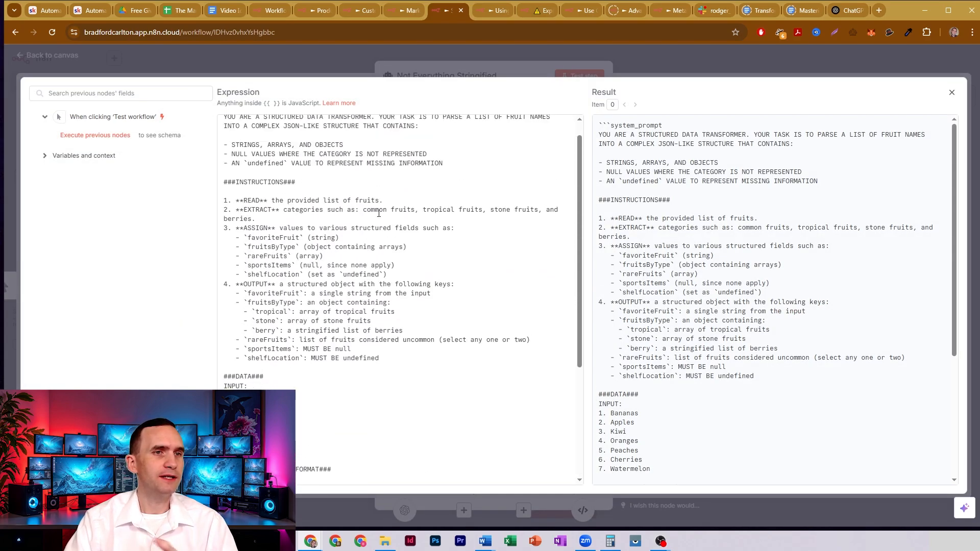
pyautogui.scroll(-4, 287, 371)
pyautogui.moveTo(288, 372); pyautogui.dragTo(224, 311)
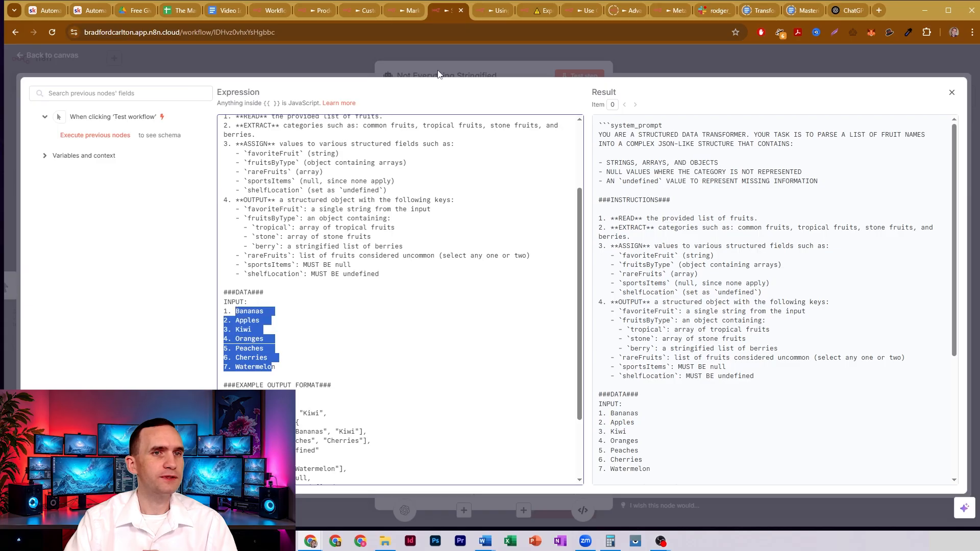
# - Review the agent's full user prompt and the example output format in its system message
pyautogui.press('Escape')
pyautogui.moveTo(599, 209); pyautogui.dragTo(598, 272)
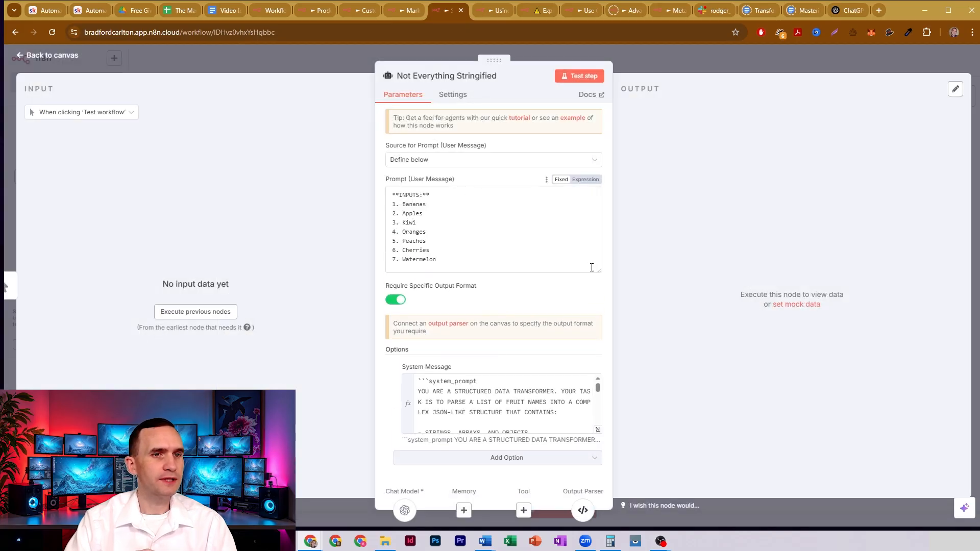
pyautogui.click(598, 431)
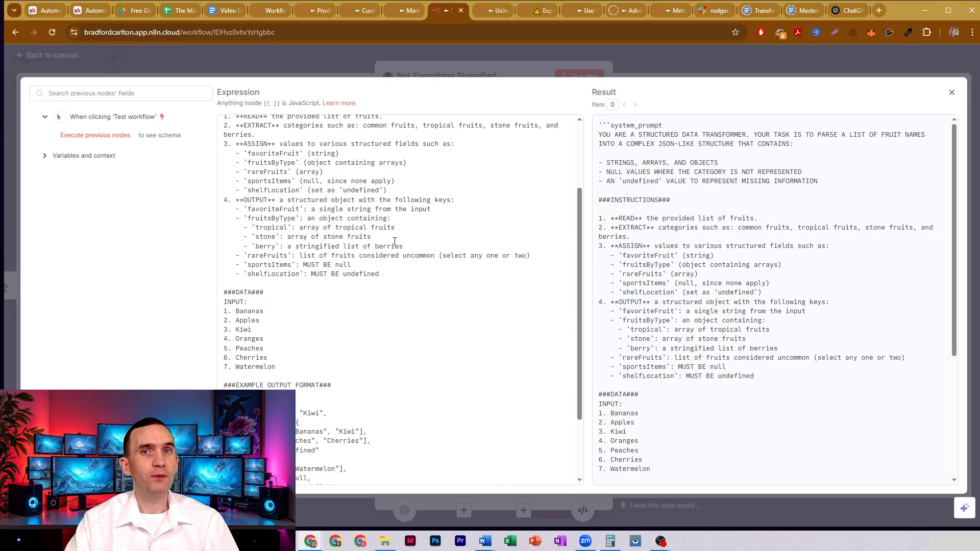
pyautogui.scroll(-3, 395, 241)
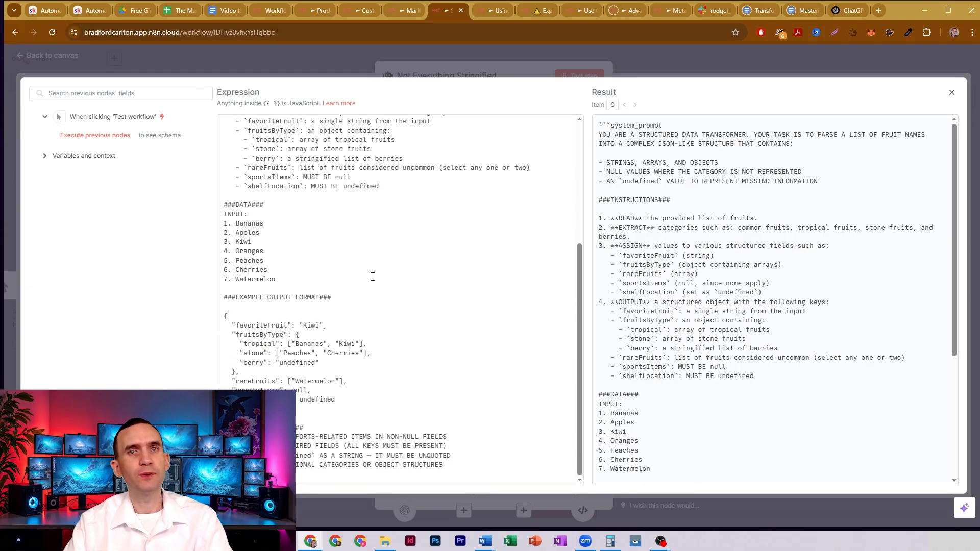
pyautogui.moveTo(228, 410); pyautogui.dragTo(225, 317)
pyautogui.click(469, 70)
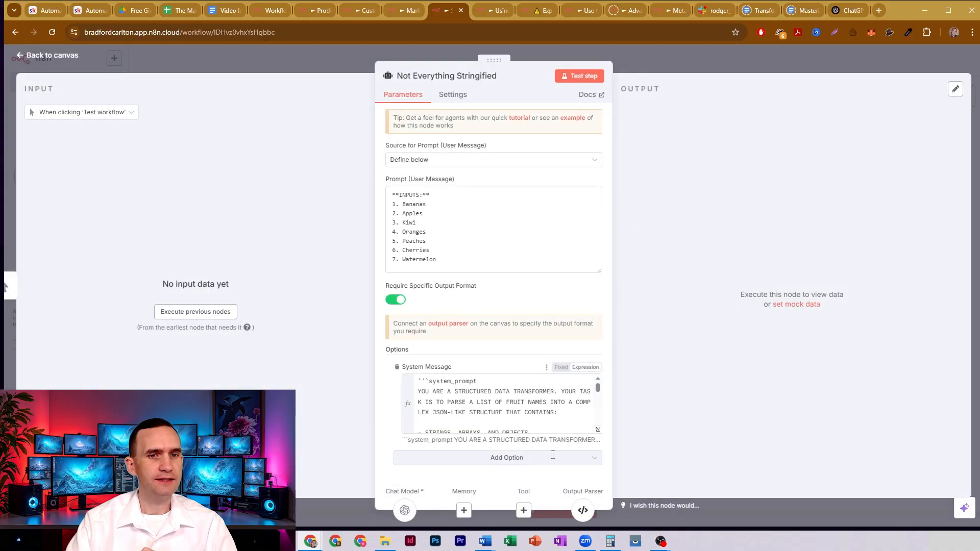
# - Examine the JSON example in the agent's Structured Output Parser, covering its strings, arrays, null and undefined values
pyautogui.click(582, 510)
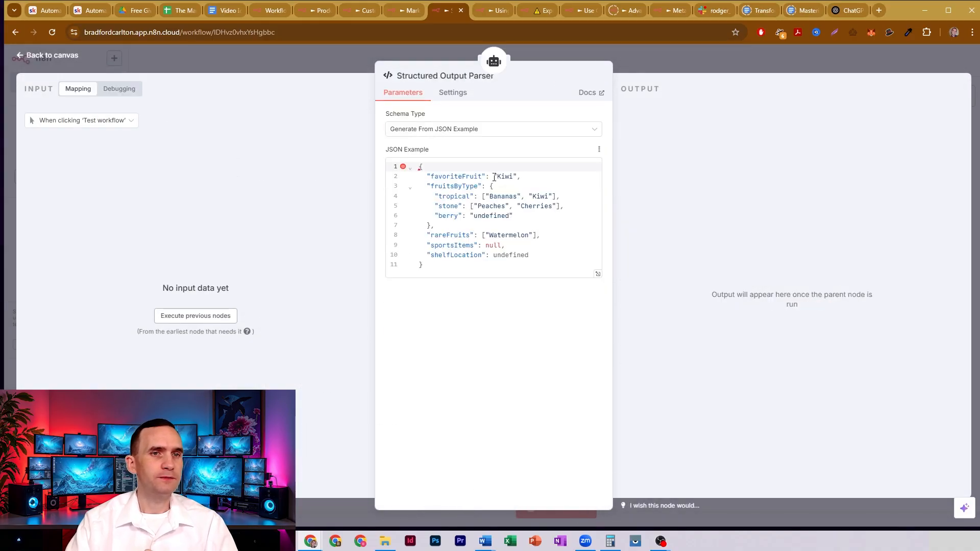
pyautogui.moveTo(493, 179); pyautogui.dragTo(433, 225)
pyautogui.click(472, 206)
pyautogui.moveTo(482, 197); pyautogui.dragTo(560, 196)
pyautogui.moveTo(470, 207); pyautogui.dragTo(542, 232)
pyautogui.doubleClick(493, 245)
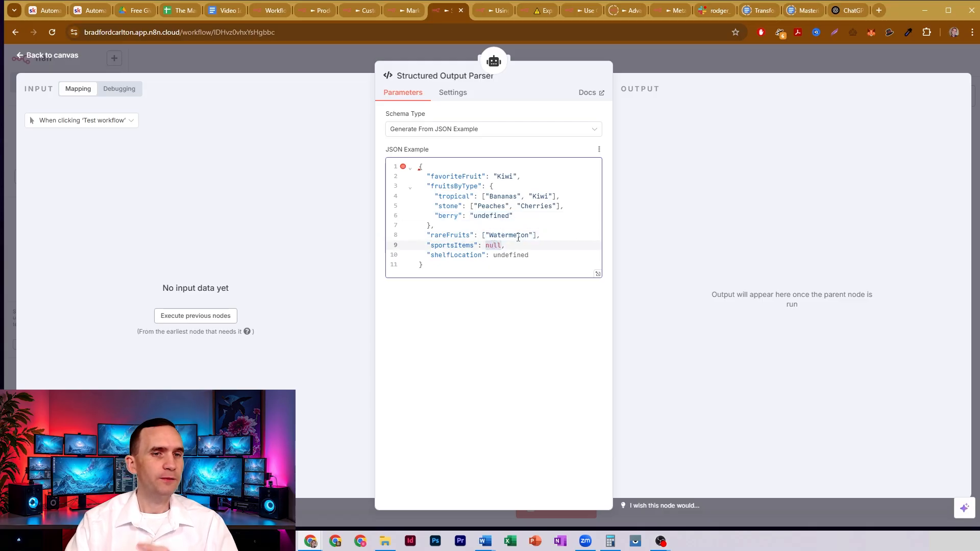
pyautogui.click(518, 238)
pyautogui.tripleClick(516, 255)
pyautogui.click(518, 254)
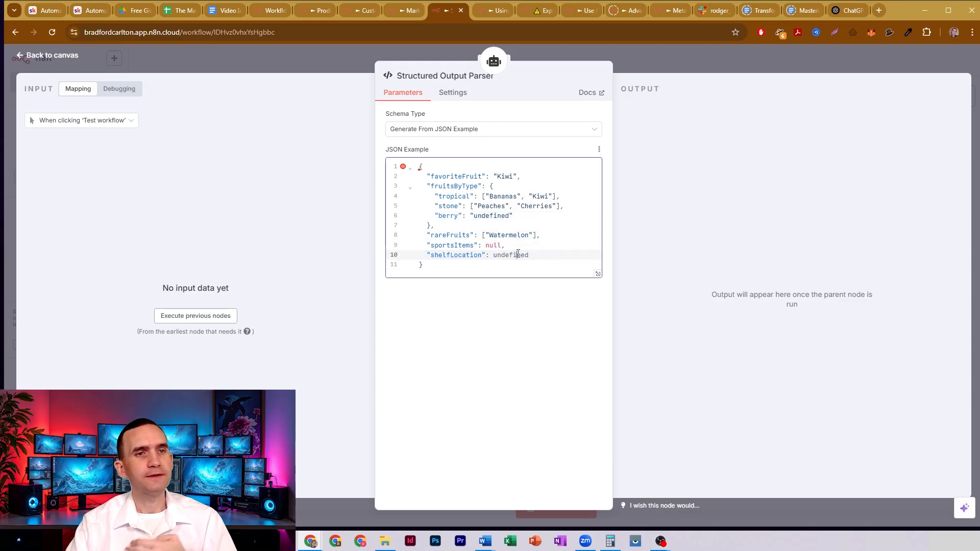
pyautogui.click(633, 65)
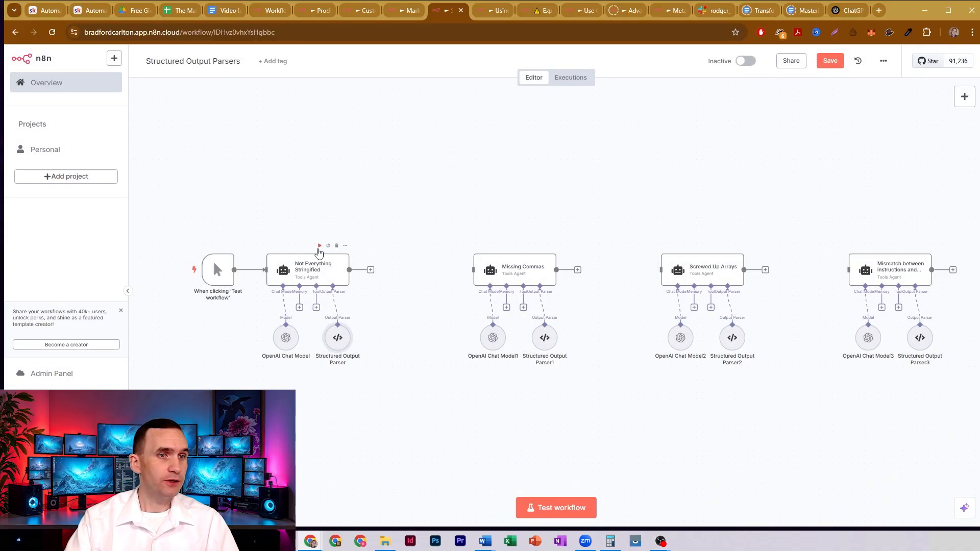
# - Run the Not Everything Stringified agent and inspect the validation marker on its output parser's JSON example
pyautogui.click(319, 246)
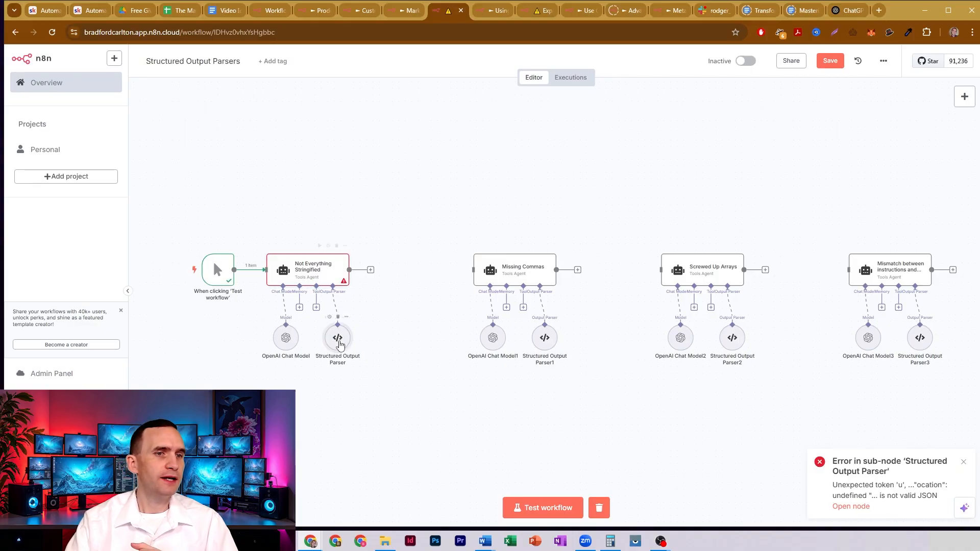
pyautogui.doubleClick(337, 339)
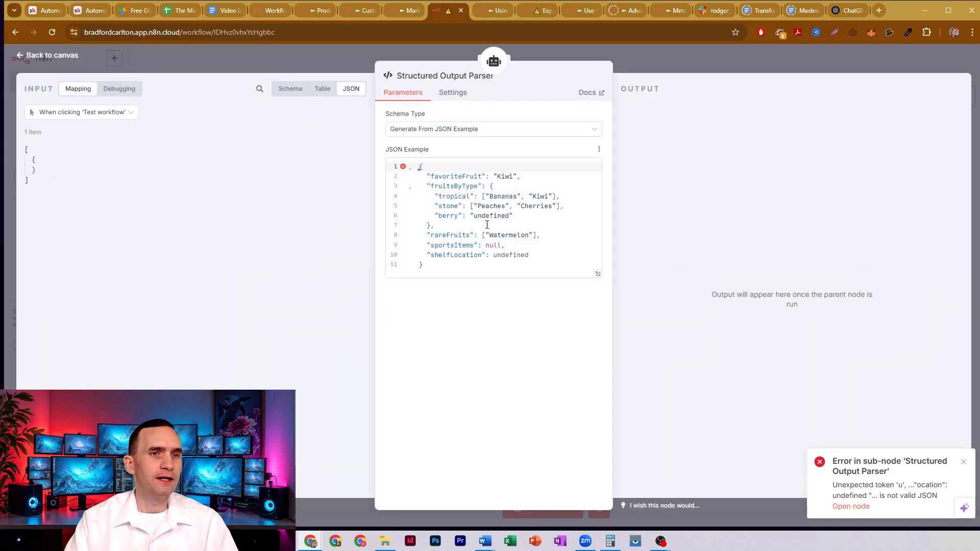
pyautogui.moveTo(404, 170)
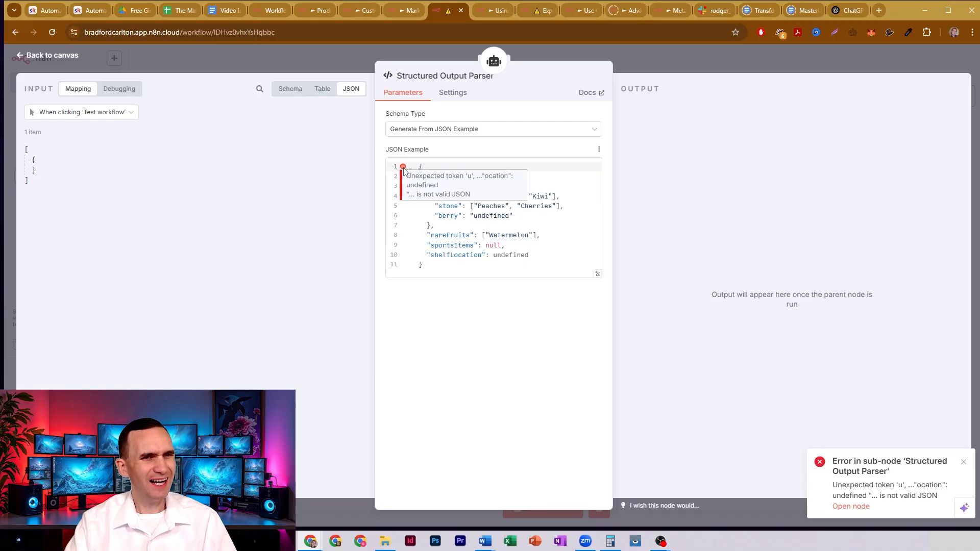
pyautogui.moveTo(440, 186); pyautogui.dragTo(415, 185)
pyautogui.click(462, 175)
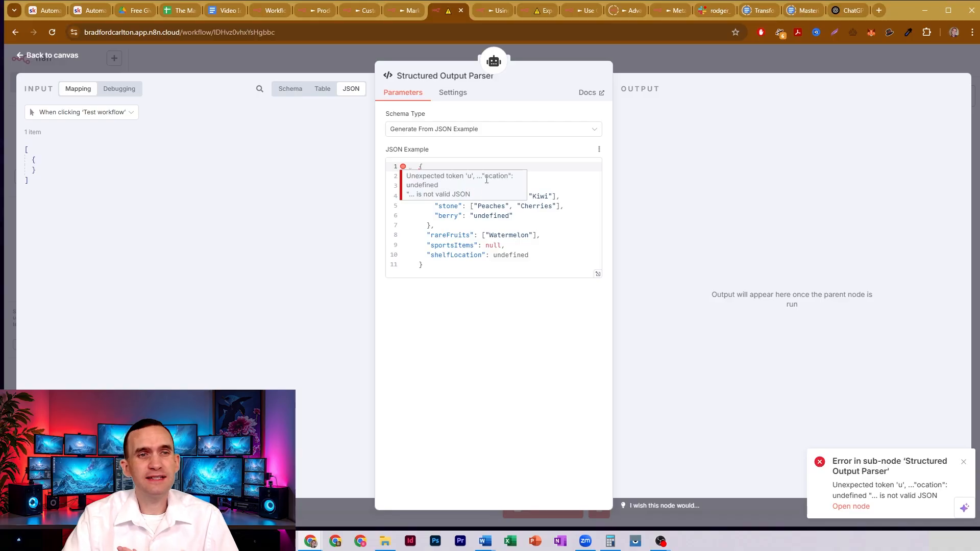
# - Compare the undefined value of shelfLocation with the values of berry and sportsItems in the JSON example
pyautogui.click(493, 255)
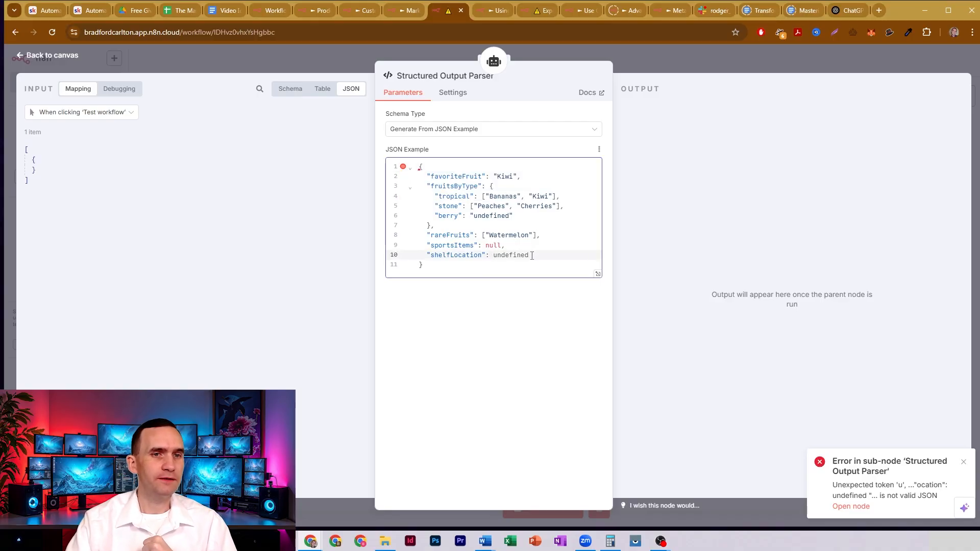
pyautogui.moveTo(531, 255); pyautogui.dragTo(491, 258)
pyautogui.click(508, 254)
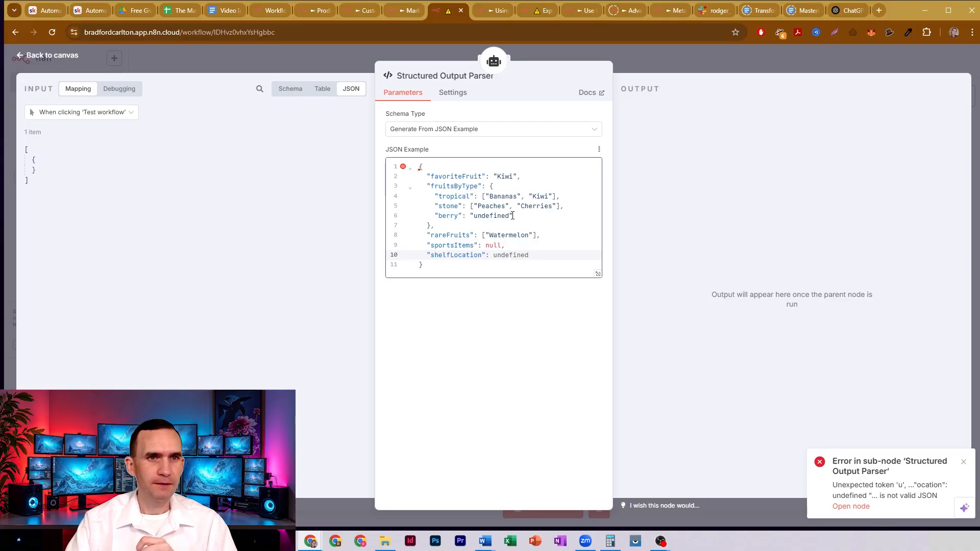
pyautogui.moveTo(514, 216); pyautogui.dragTo(473, 222)
pyautogui.click(472, 221)
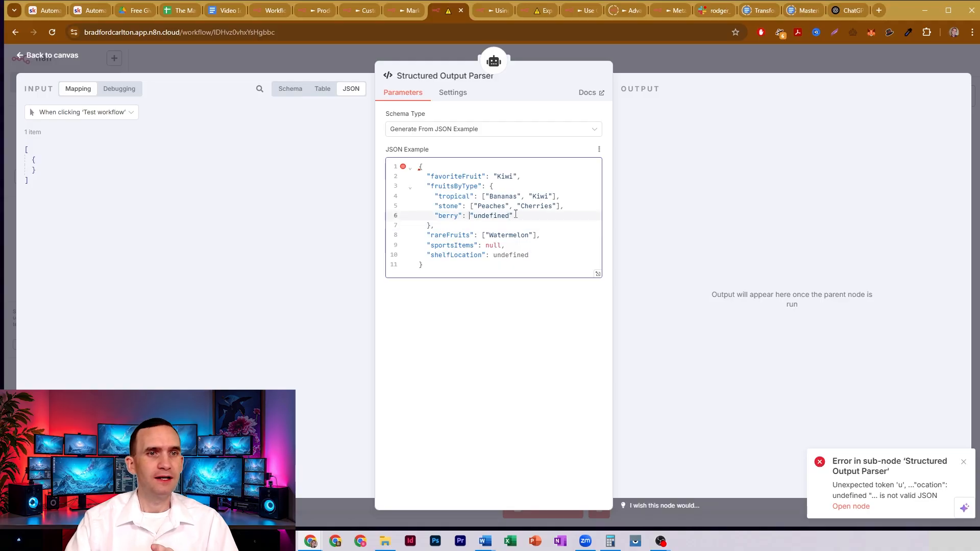
pyautogui.click(505, 246)
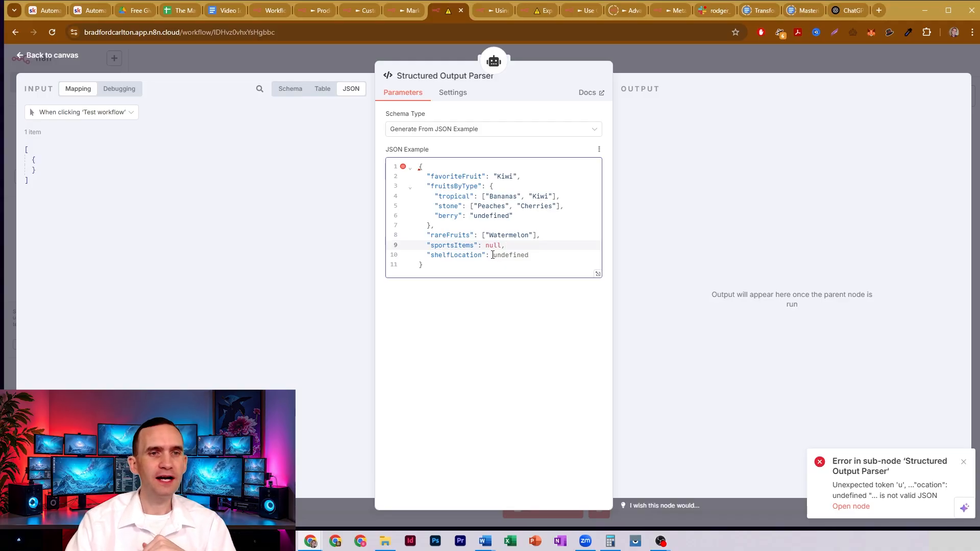
pyautogui.moveTo(493, 255); pyautogui.dragTo(531, 255)
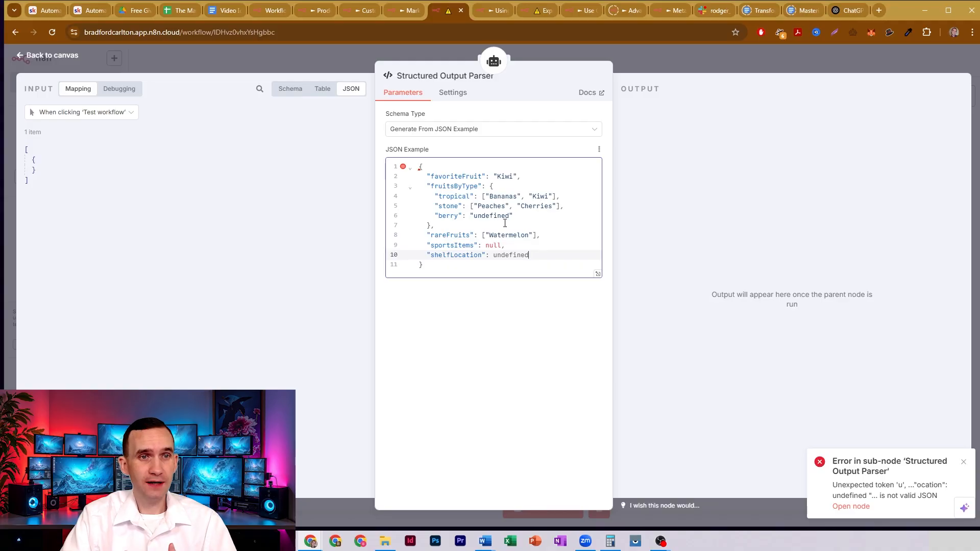
pyautogui.moveTo(510, 215); pyautogui.dragTo(474, 215)
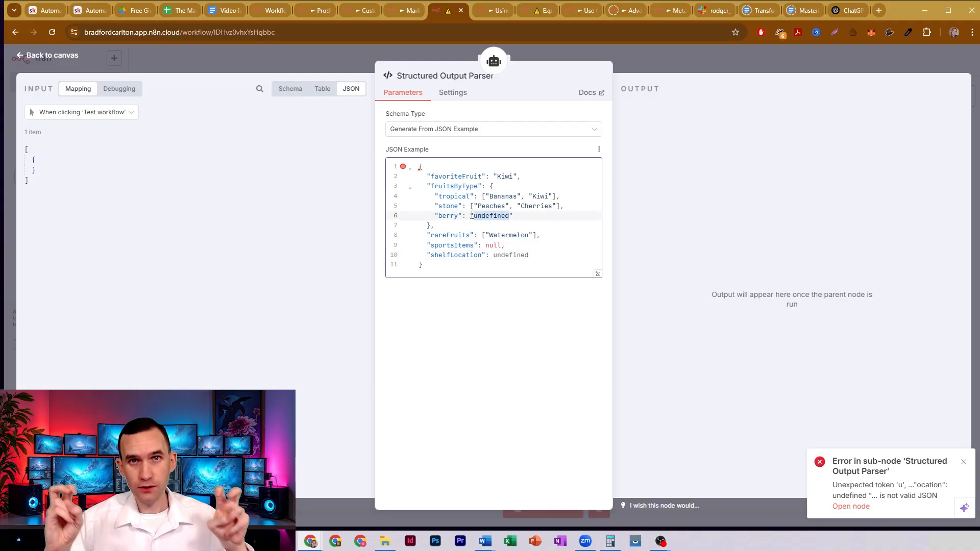
# - Check how the favoriteFruit, tropical, stone and berry values are quoted in the JSON example
pyautogui.doubleClick(505, 176)
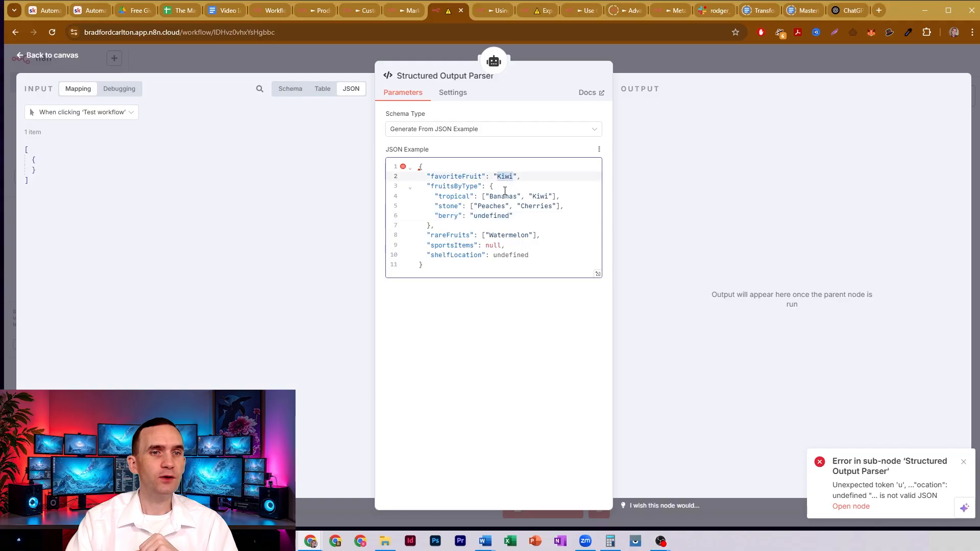
pyautogui.doubleClick(504, 197)
pyautogui.doubleClick(538, 196)
pyautogui.click(540, 206)
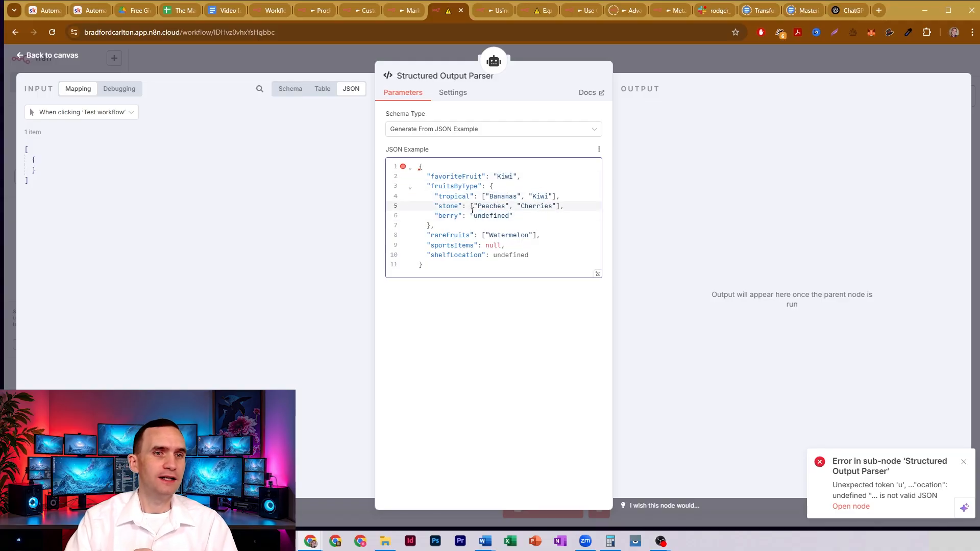
pyautogui.moveTo(472, 215); pyautogui.dragTo(513, 215)
pyautogui.click(510, 215)
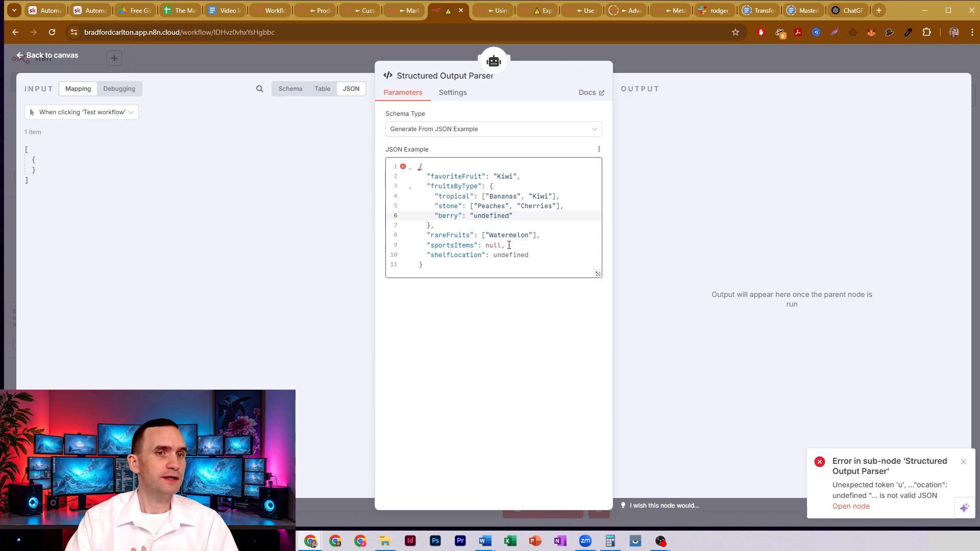
# - Enclose the shelfLocation value undefined in double quotes in the parser's JSON example and return to the canvas
pyautogui.click(494, 255)
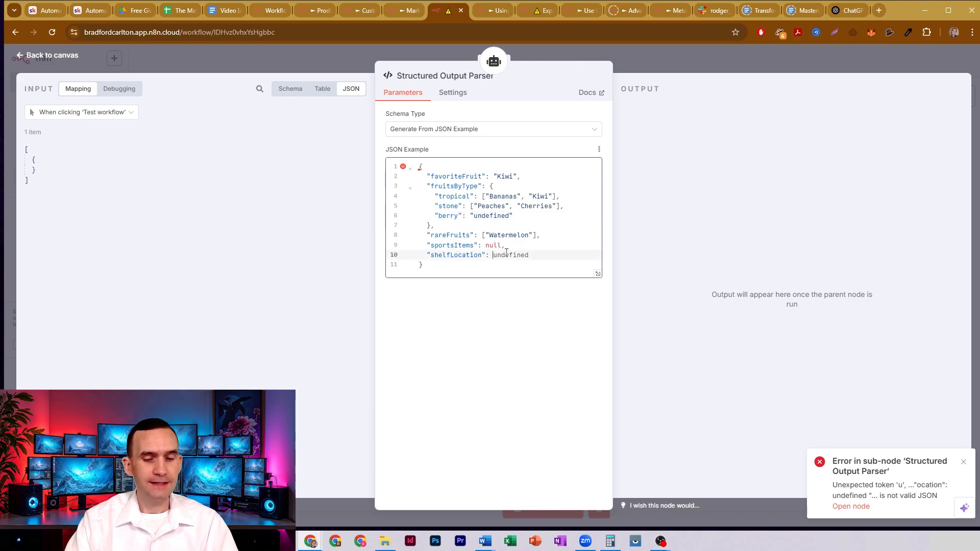
pyautogui.write('"')
pyautogui.press('End')
pyautogui.write('"')
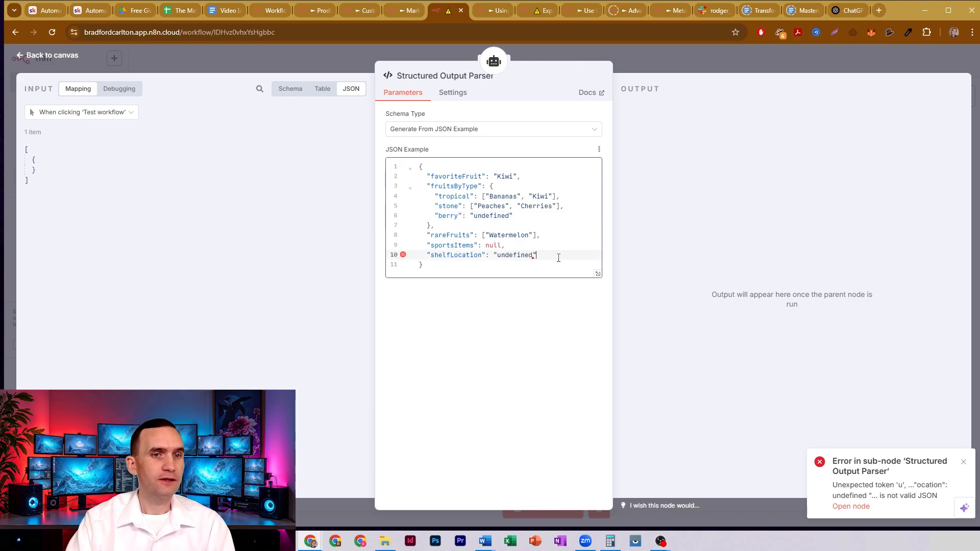
pyautogui.click(651, 53)
# - Enclose the last undefined value in double quotes in the agent's system message example output, and test the node
pyautogui.doubleClick(326, 271)
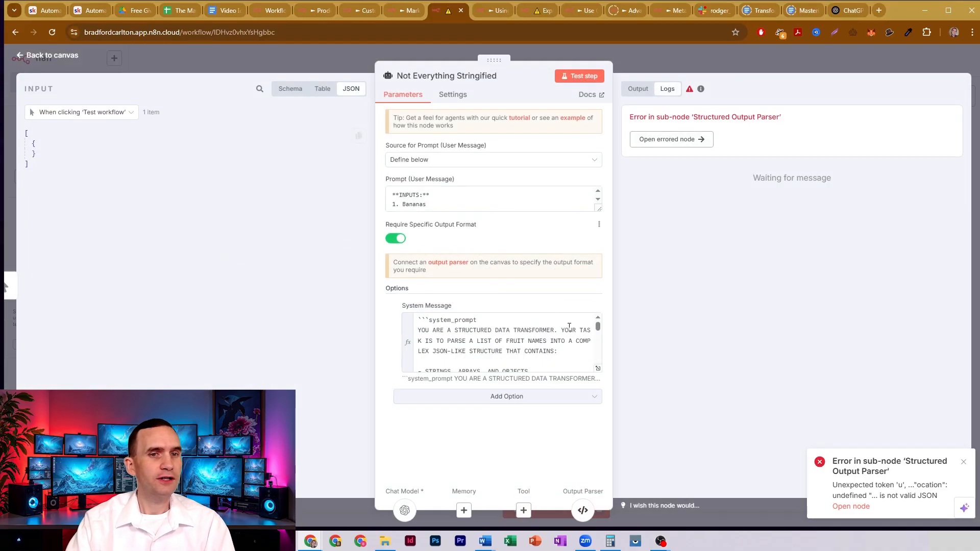
pyautogui.click(599, 372)
pyautogui.scroll(-5, 408, 265)
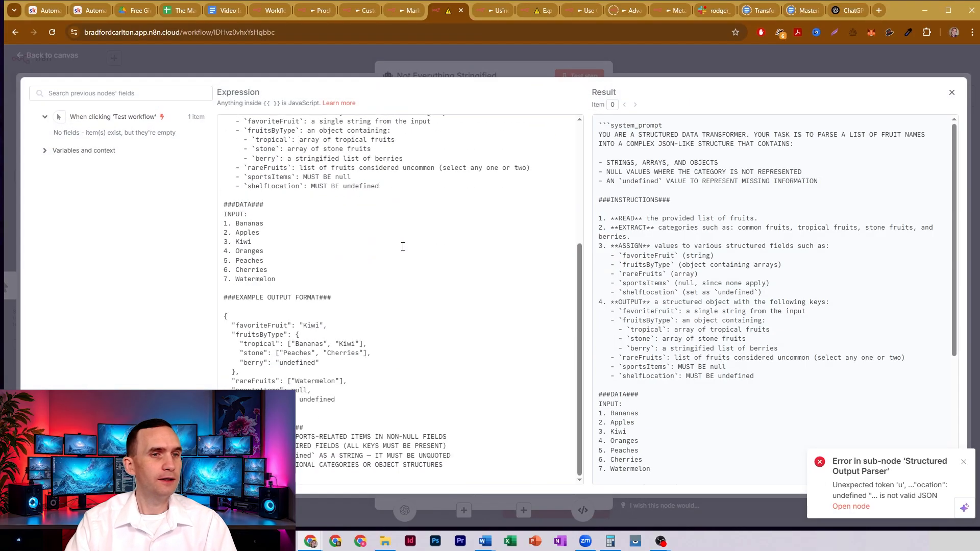
pyautogui.click(300, 399)
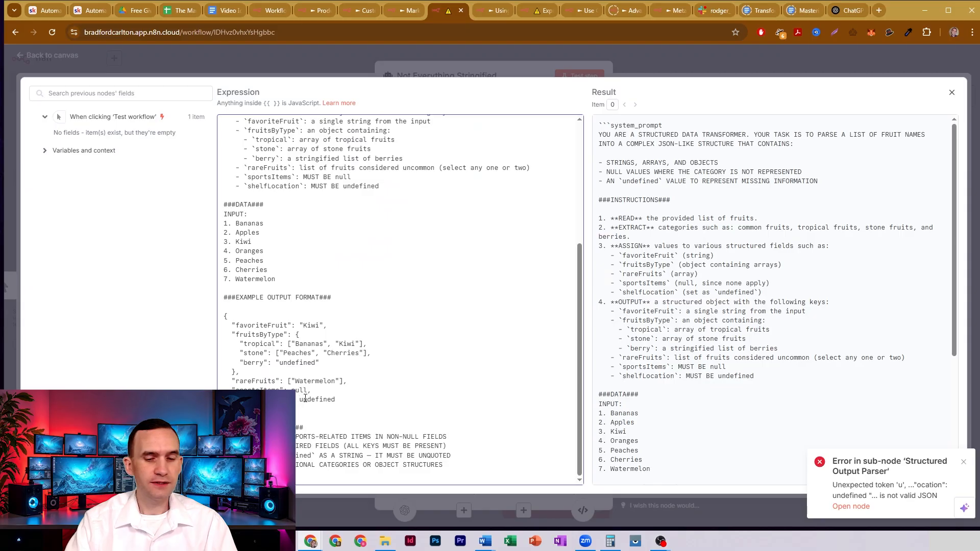
pyautogui.write('"')
pyautogui.click(345, 397)
pyautogui.write('"')
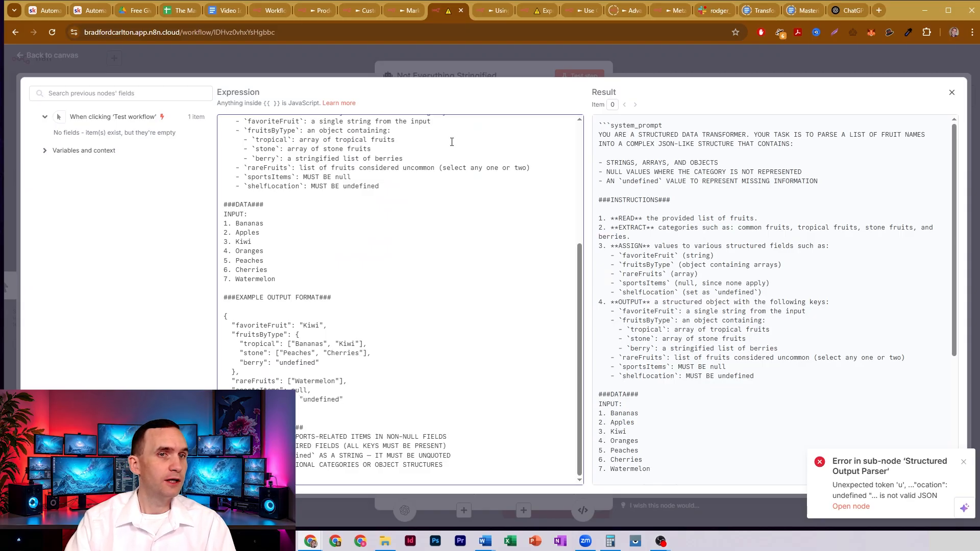
pyautogui.click(467, 62)
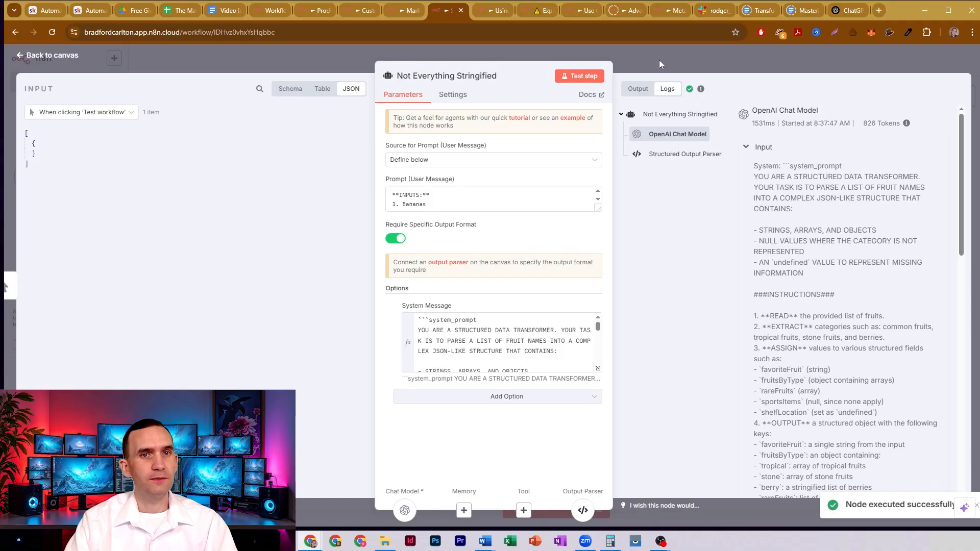
# - Show the agent node's JSON output and examine how its shelfLocation value is quoted
pyautogui.click(648, 91)
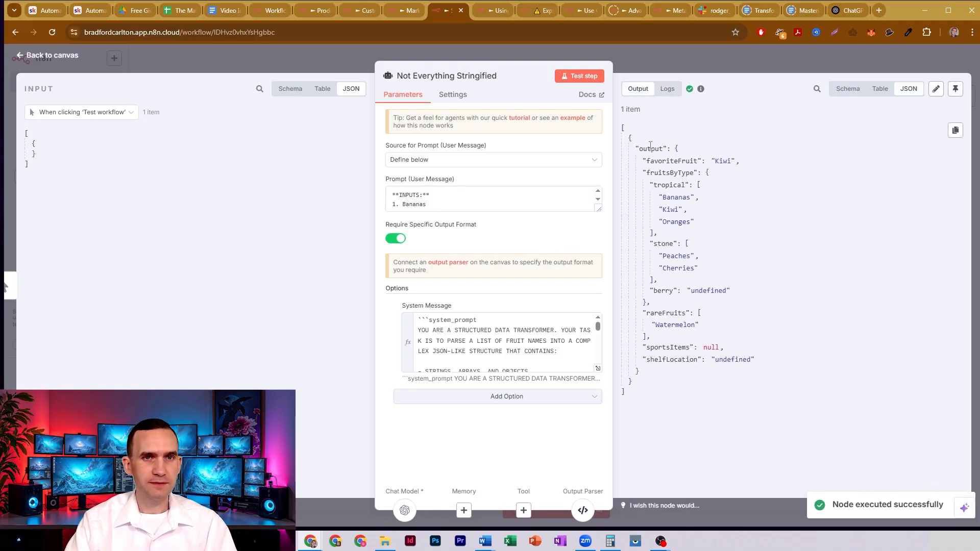
pyautogui.doubleClick(730, 360)
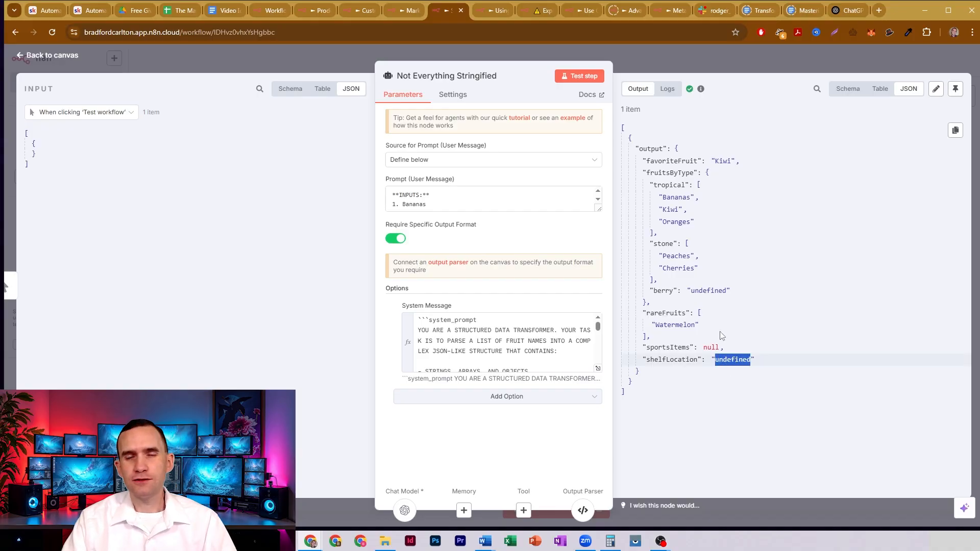
pyautogui.click(713, 361)
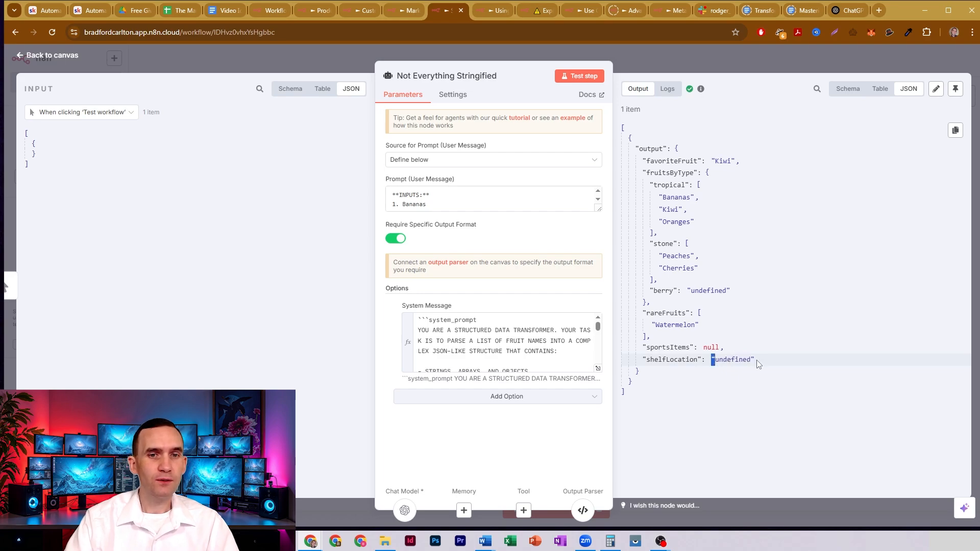
# - Examine how the shelfLocation and berry undefined values are quoted in the agent node's JSON output
pyautogui.moveTo(749, 361); pyautogui.dragTo(756, 360)
pyautogui.click(735, 296)
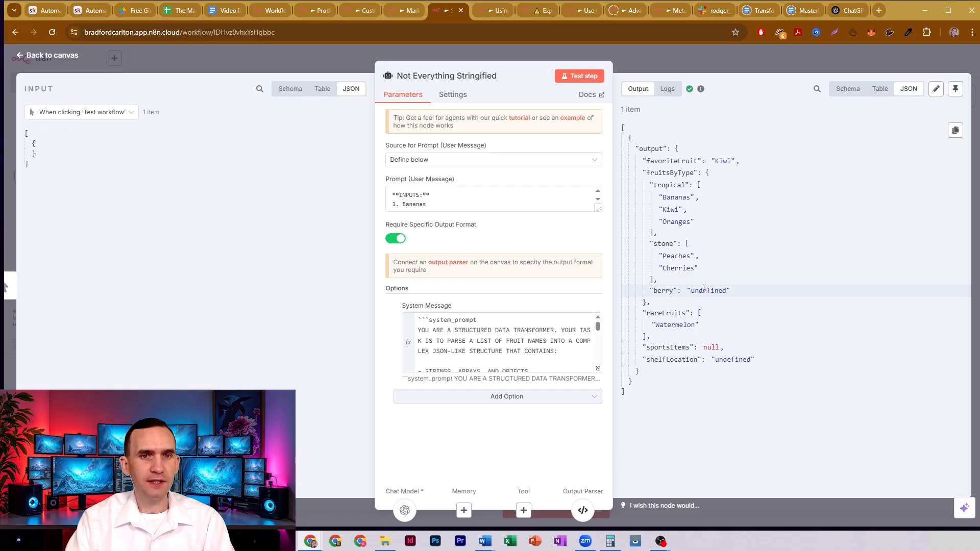
pyautogui.moveTo(703, 291)
pyautogui.mouseDown()
pyautogui.moveTo(717, 293)
pyautogui.moveTo(703, 290)
pyautogui.mouseUp()
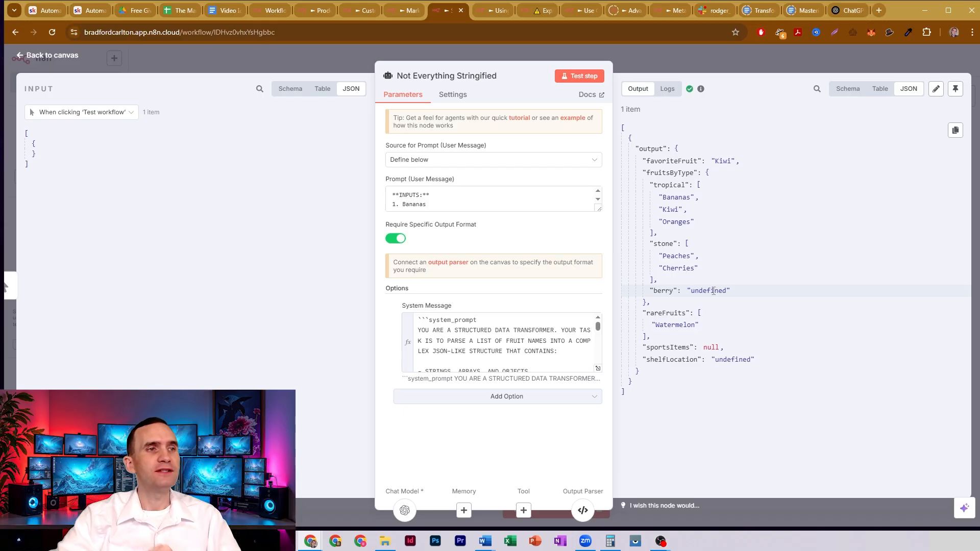
# - Return to the canvas, connect the manual trigger to the Missing Commas agent instead, and run that node
pyautogui.click(646, 60)
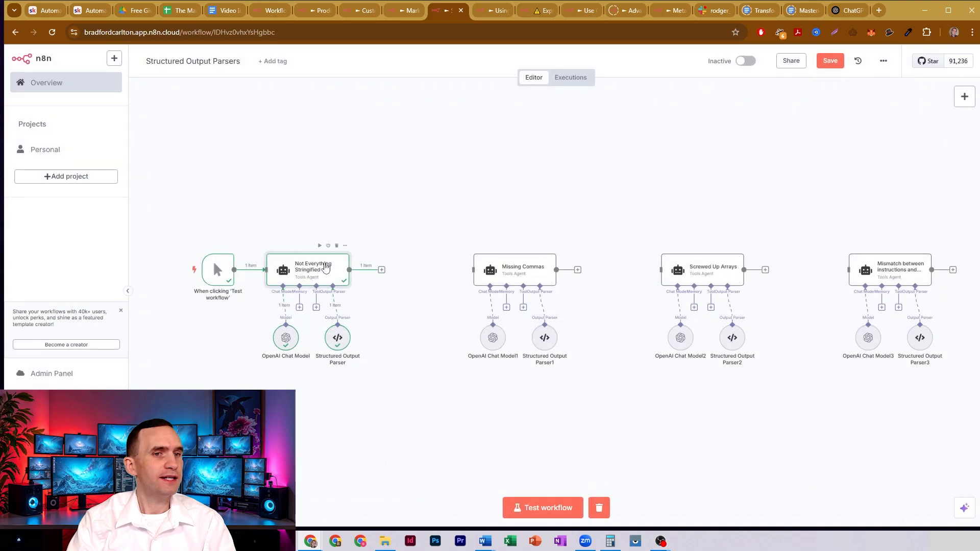
pyautogui.moveTo(220, 273); pyautogui.dragTo(428, 276)
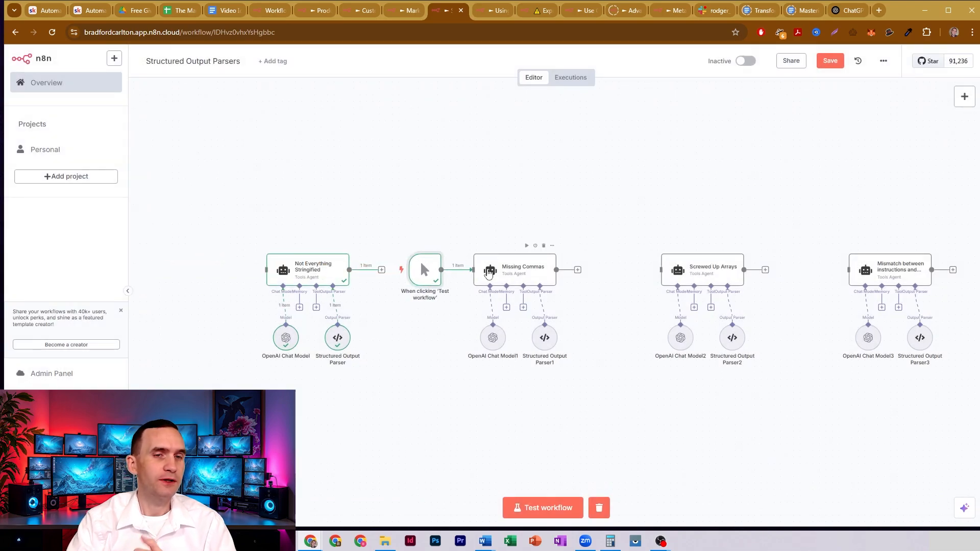
pyautogui.click(527, 246)
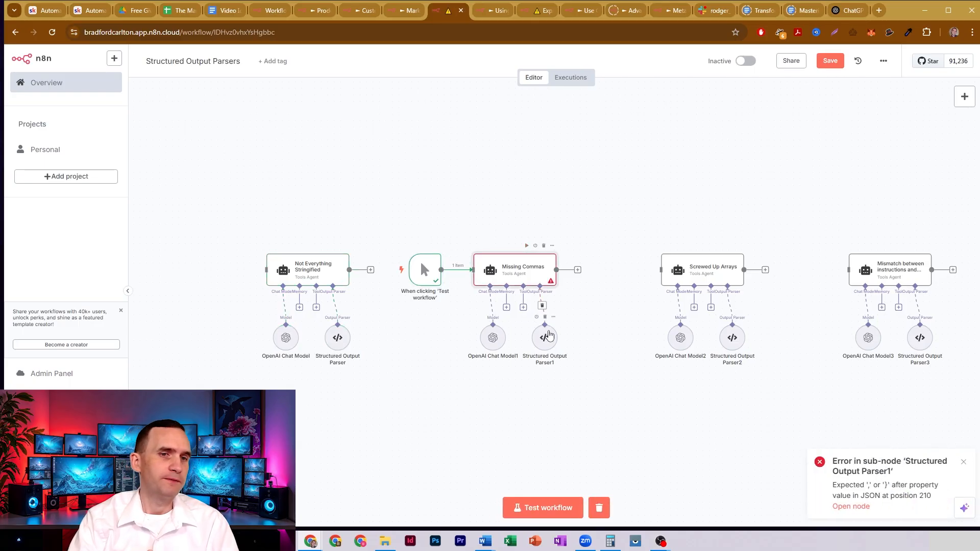
# - Add a comma after the sportsItems null value in Structured Output Parser1's JSON example and return to the canvas
pyautogui.doubleClick(546, 337)
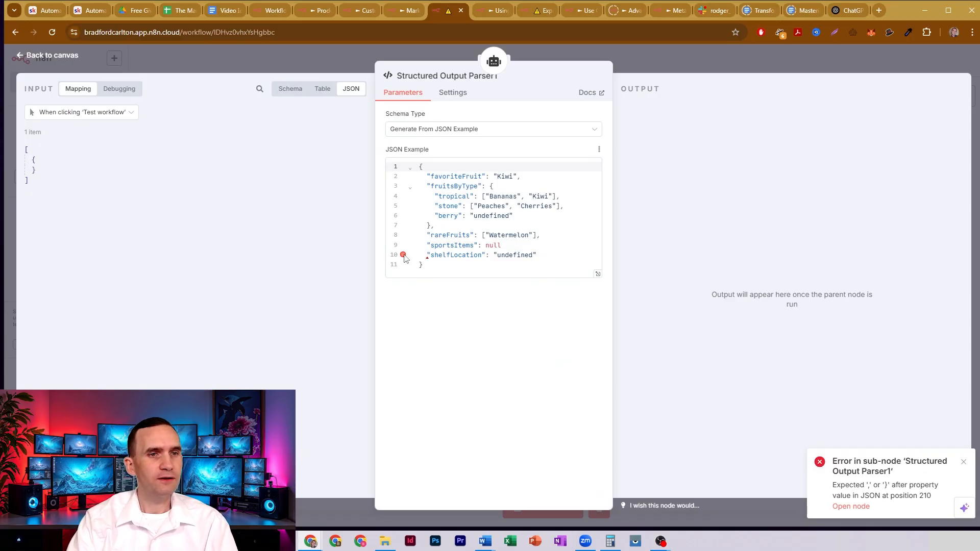
pyautogui.moveTo(404, 257)
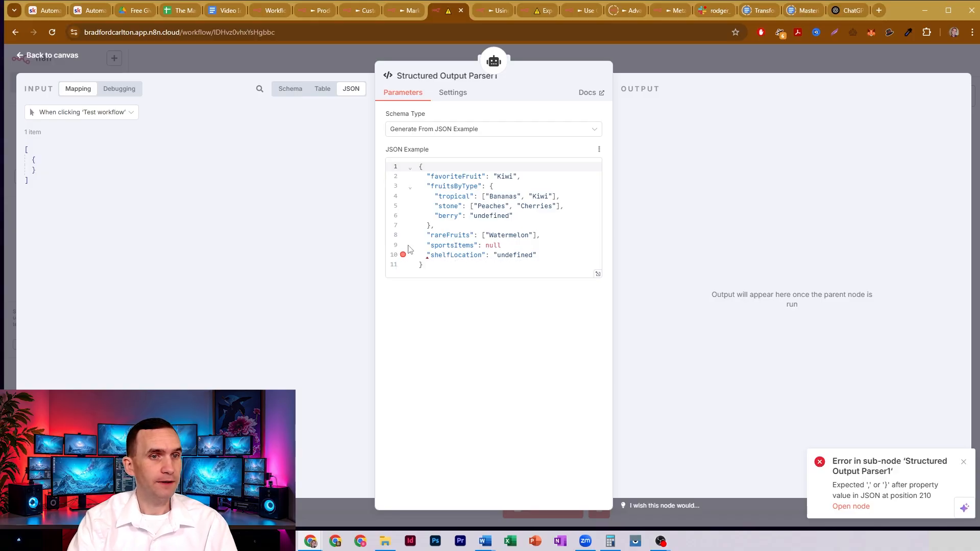
pyautogui.click(528, 246)
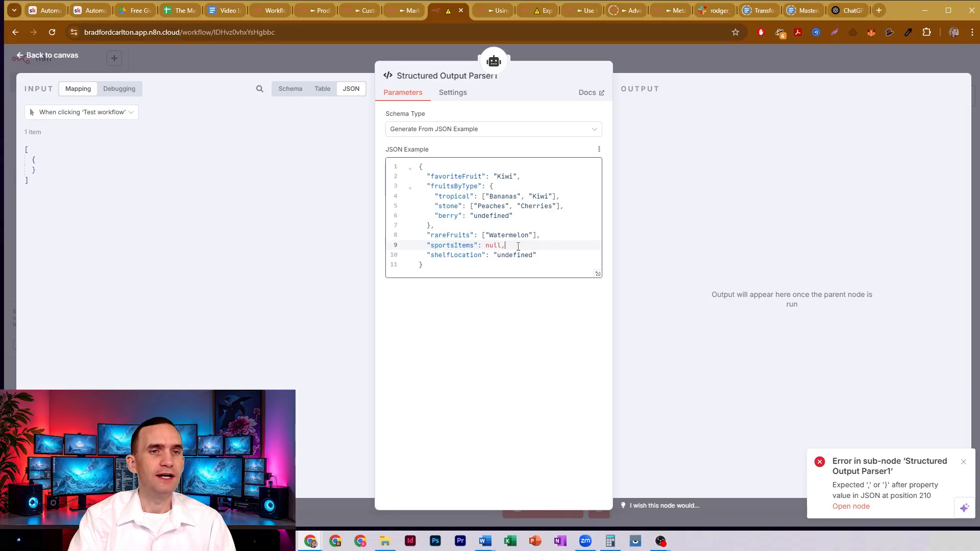
pyautogui.moveTo(463, 180); pyautogui.dragTo(508, 263)
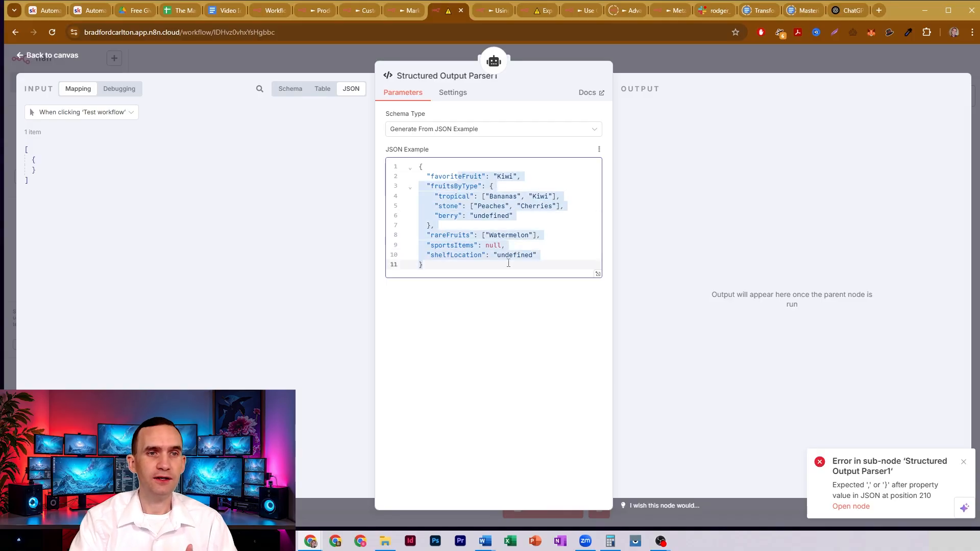
pyautogui.click(452, 193)
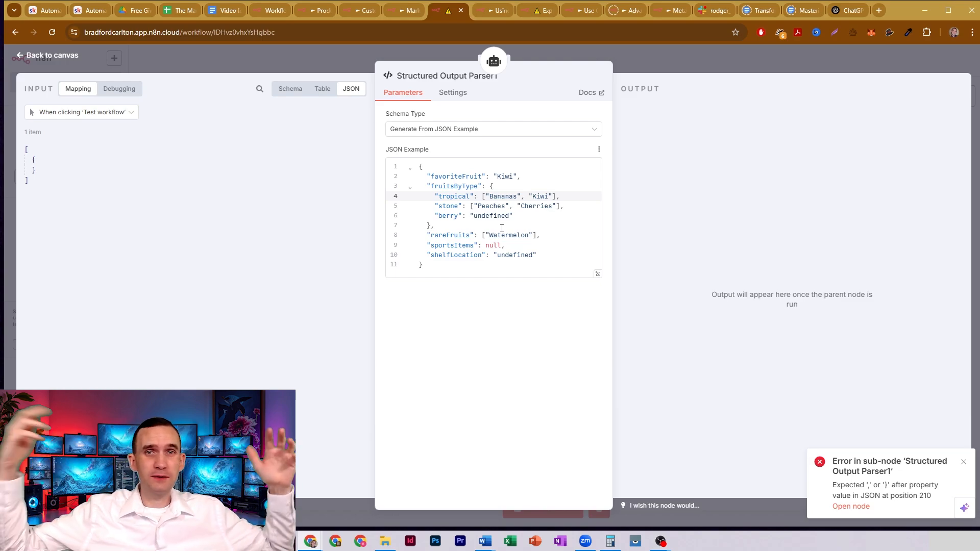
pyautogui.click(633, 59)
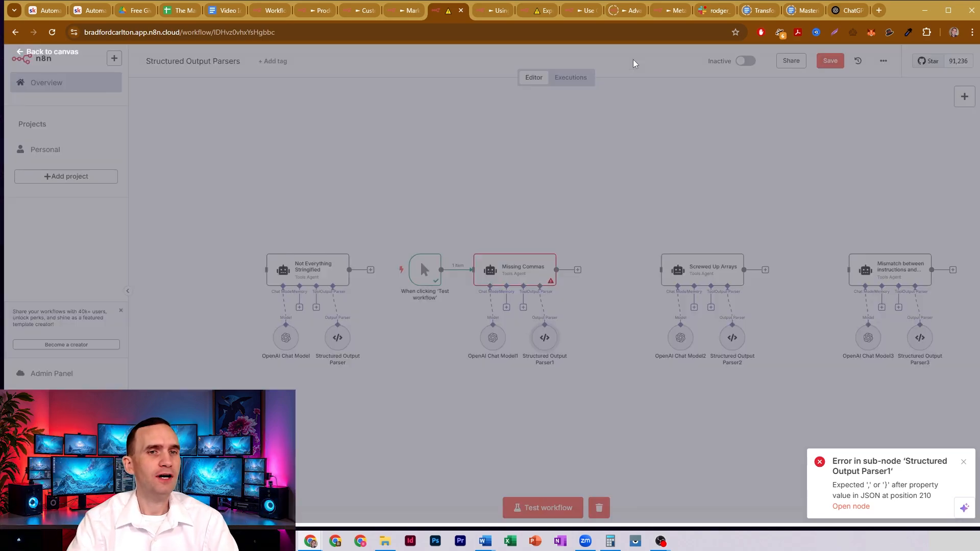
# - Add a comma after the sportsItems null value in the Missing Commas system message's example output, and test the node
pyautogui.doubleClick(535, 271)
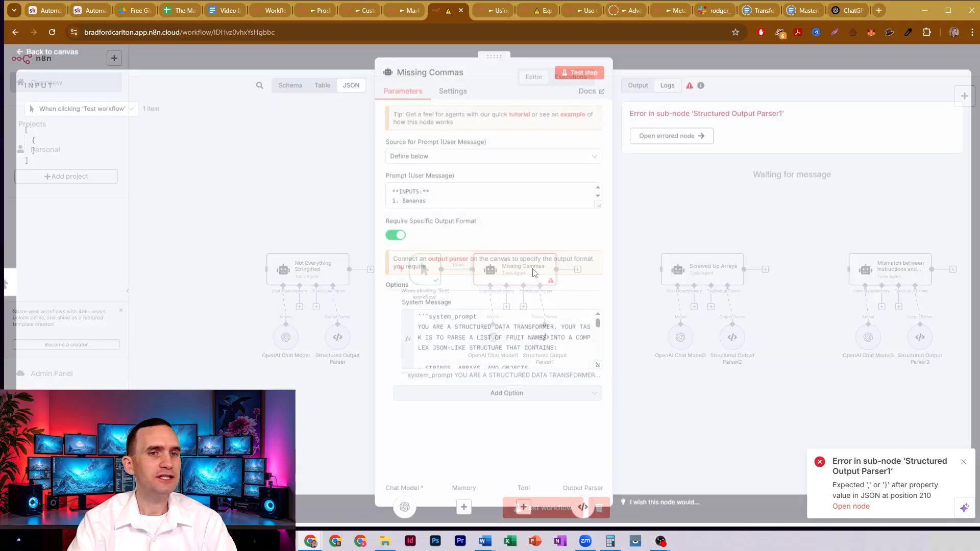
pyautogui.scroll(-3, 526, 319)
pyautogui.click(598, 368)
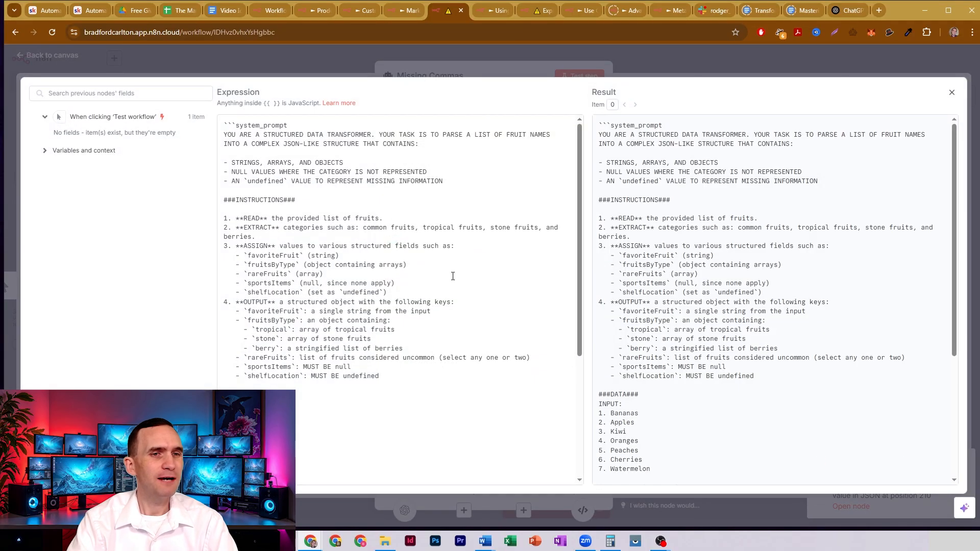
pyautogui.scroll(-5, 436, 256)
pyautogui.click(313, 390)
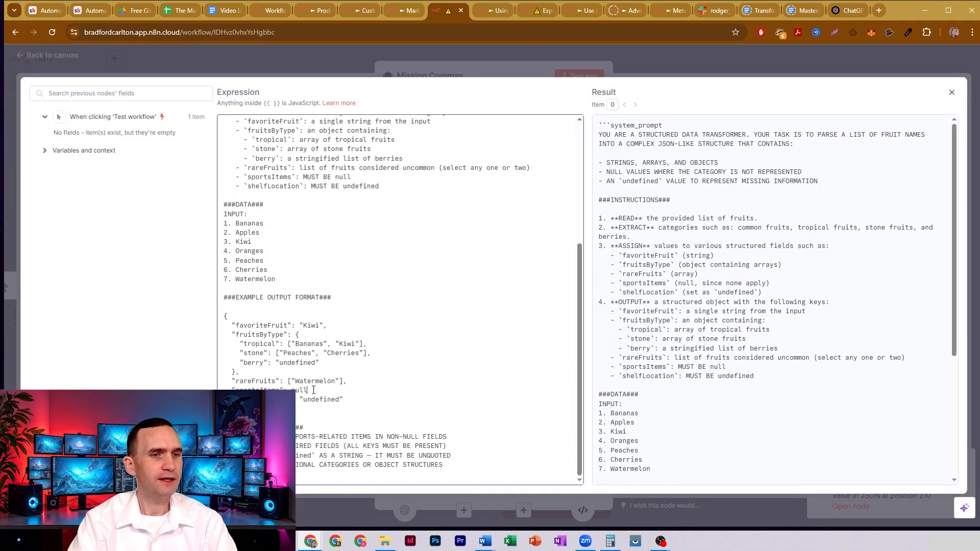
pyautogui.write(',')
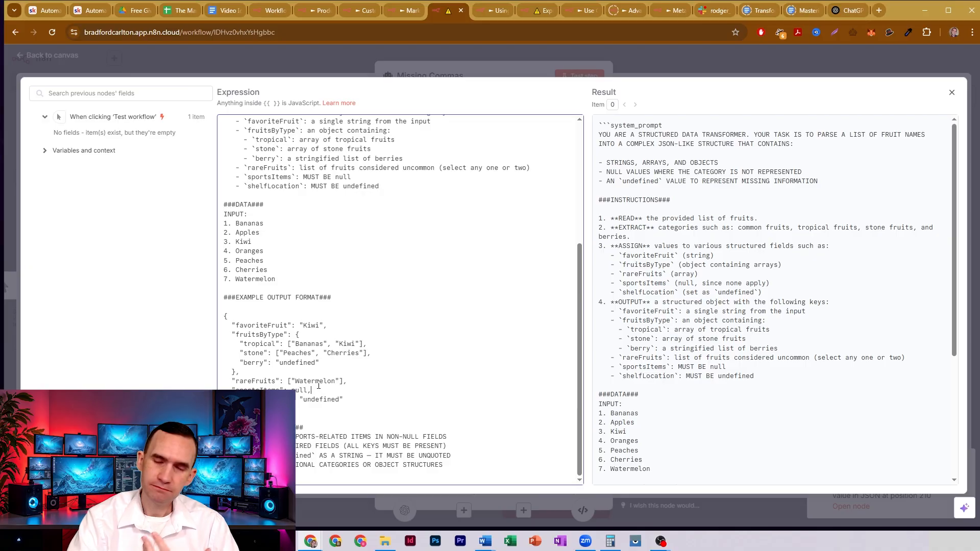
pyautogui.click(463, 70)
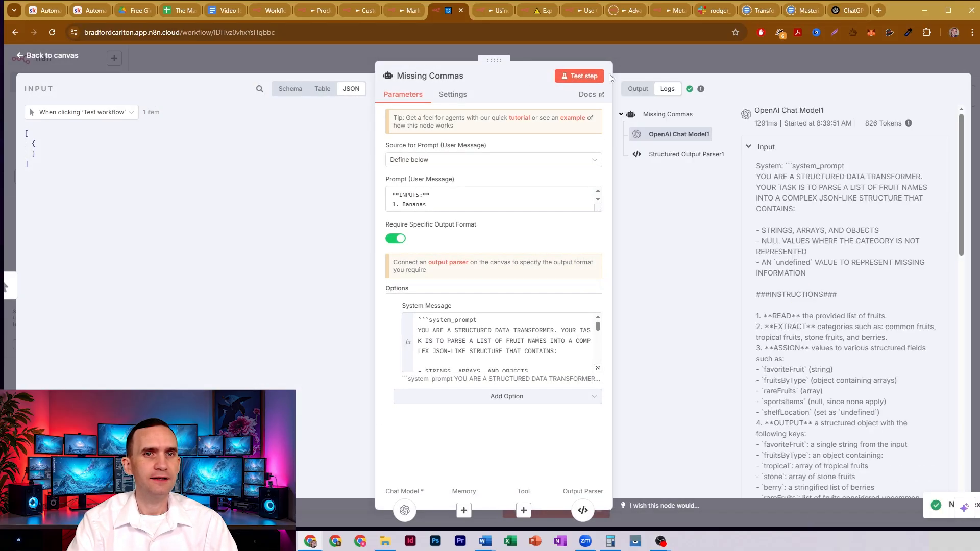
pyautogui.click(638, 88)
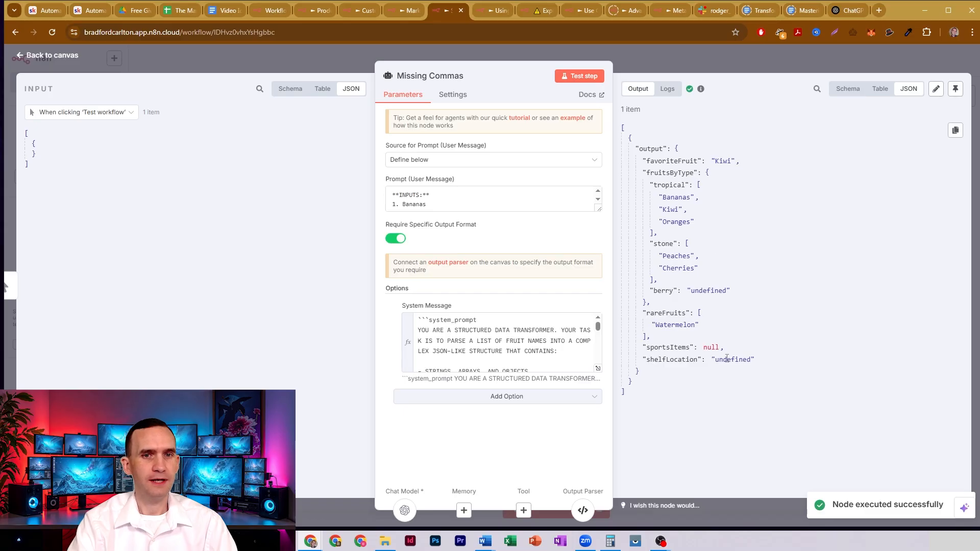
pyautogui.click(659, 56)
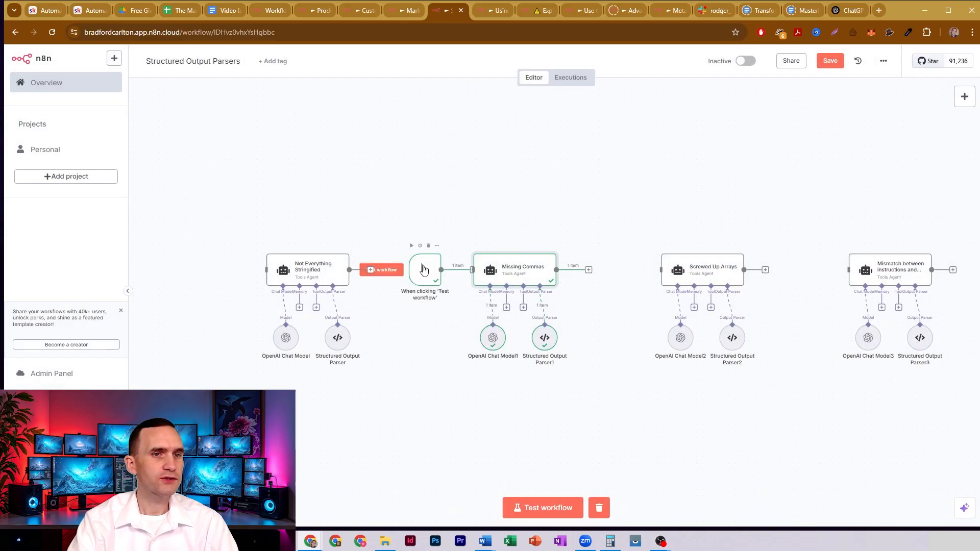
# - Connect the manual trigger to the Screwed Up Arrays agent and open the example output in its expanded system message
pyautogui.moveTo(424, 270); pyautogui.dragTo(662, 276)
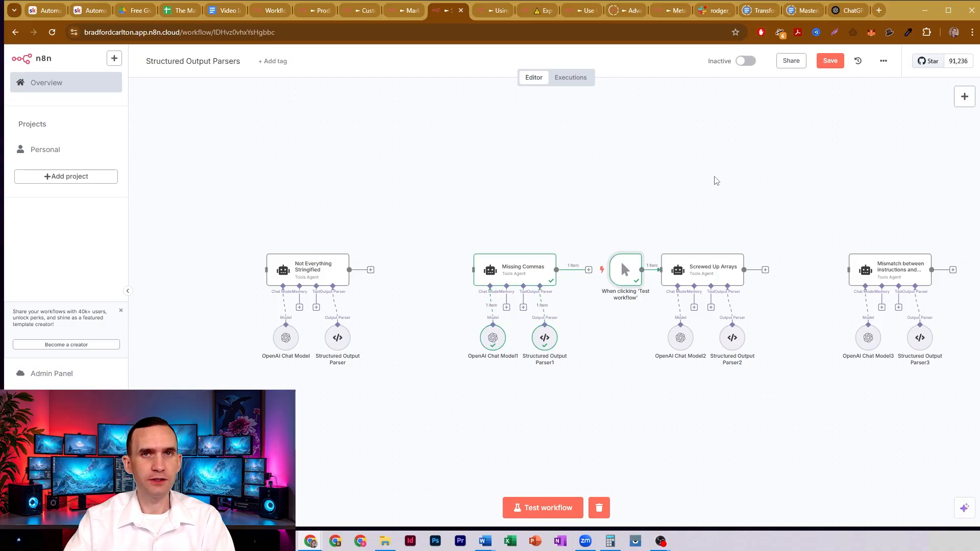
pyautogui.doubleClick(689, 263)
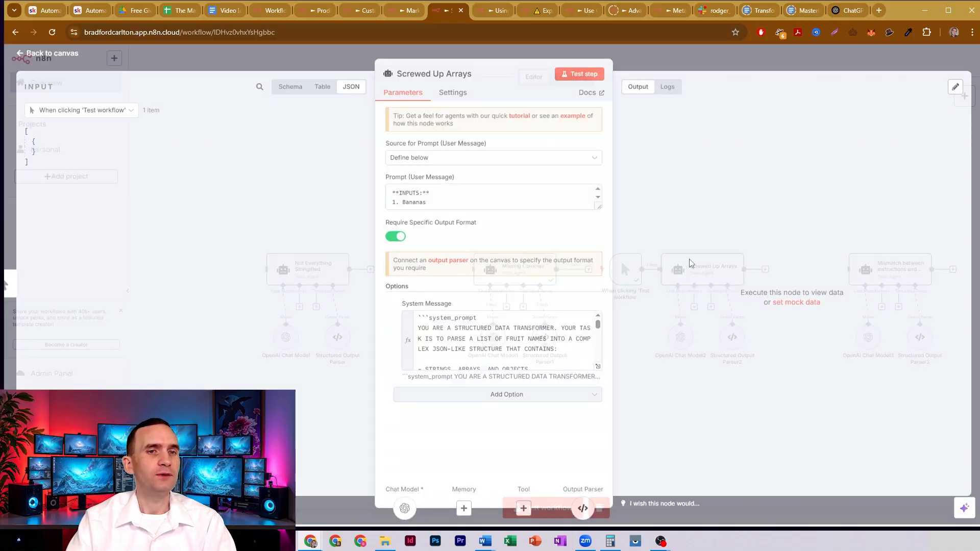
pyautogui.click(600, 375)
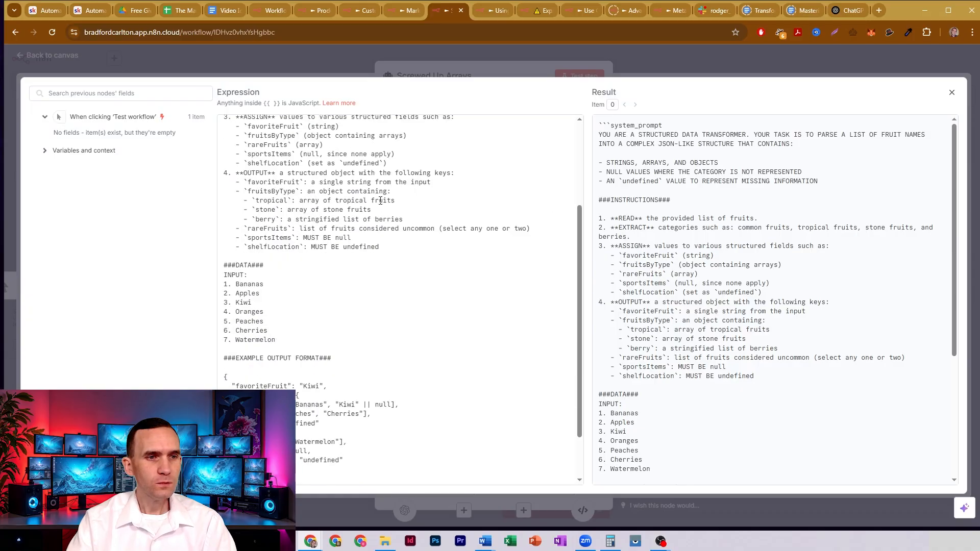
pyautogui.scroll(-1, 381, 200)
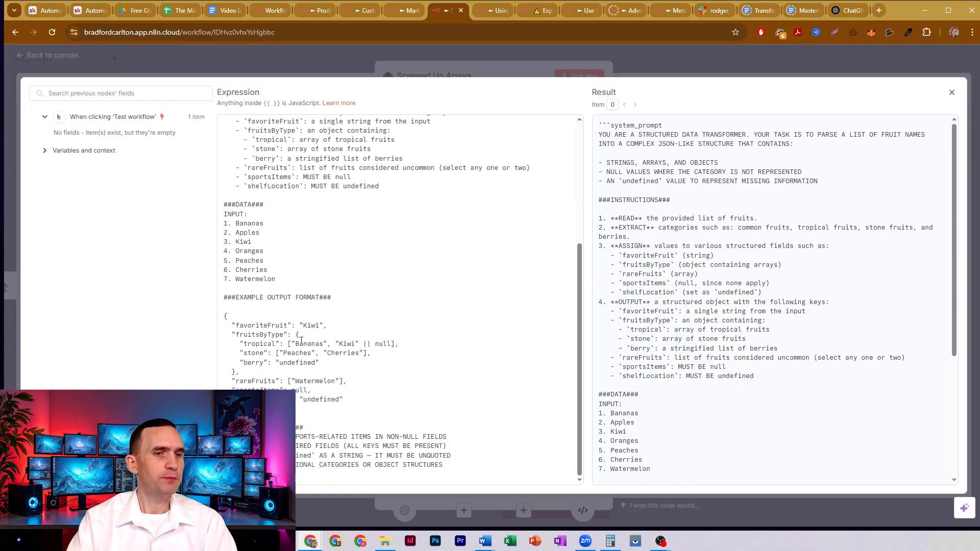
# - Examine the tropical array with its || null alternative in the system message's example output
pyautogui.moveTo(291, 345); pyautogui.dragTo(399, 346)
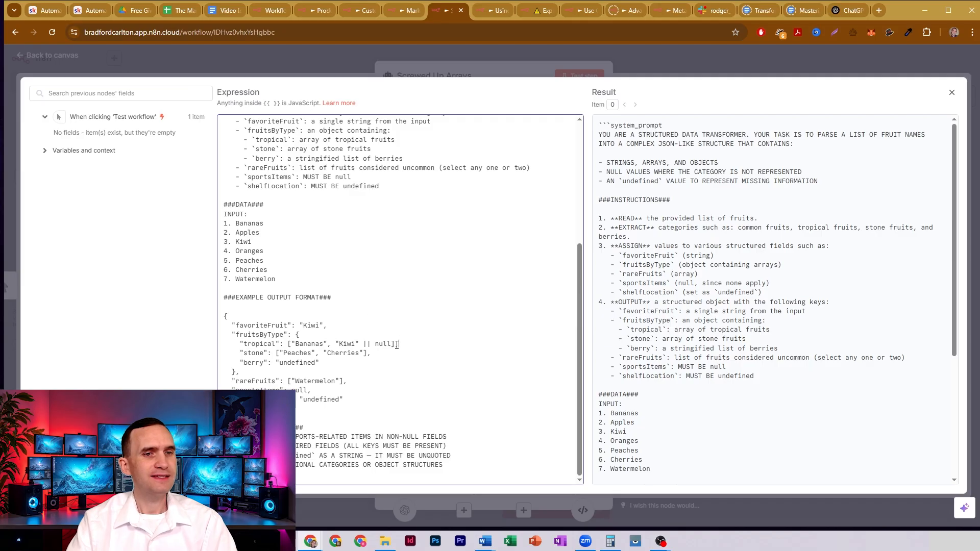
pyautogui.doubleClick(367, 343)
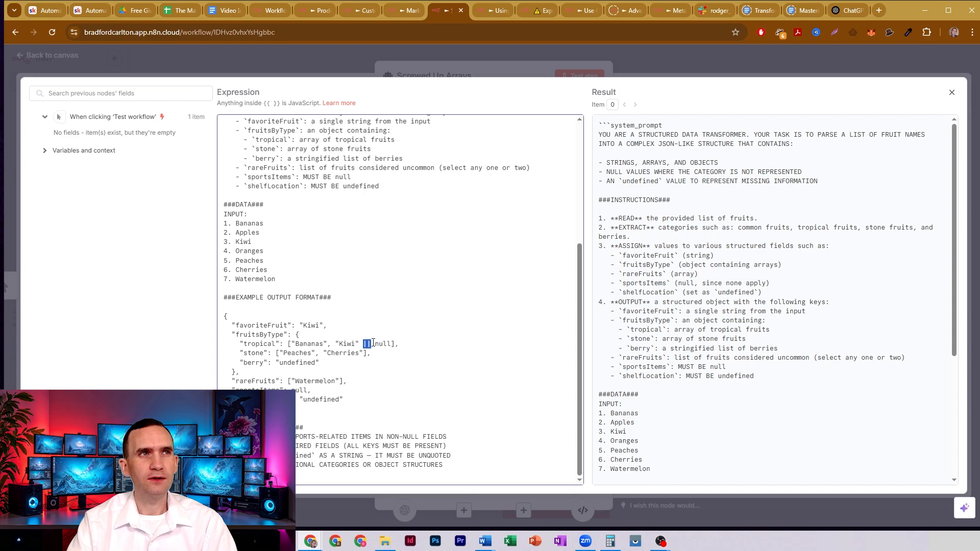
pyautogui.click(373, 343)
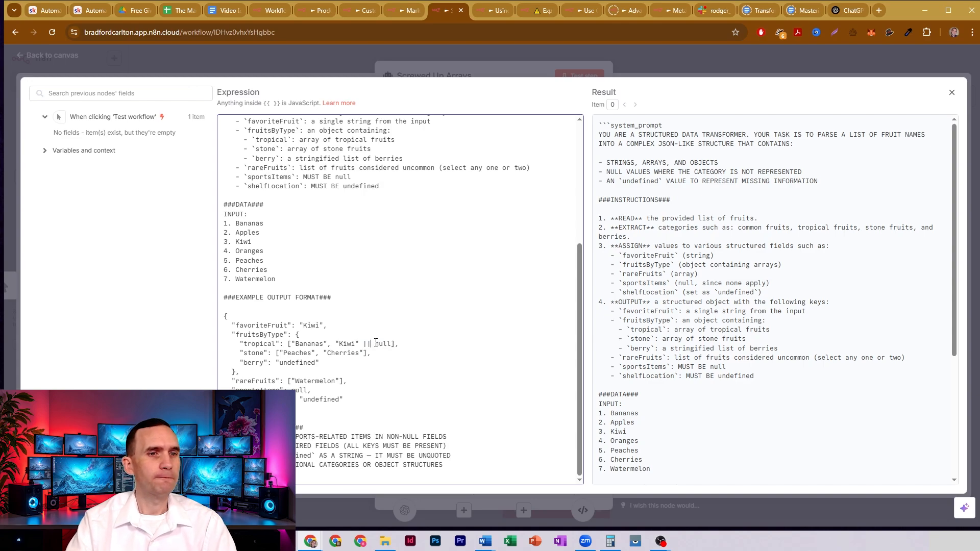
pyautogui.moveTo(376, 344); pyautogui.dragTo(360, 342)
pyautogui.press('Up')
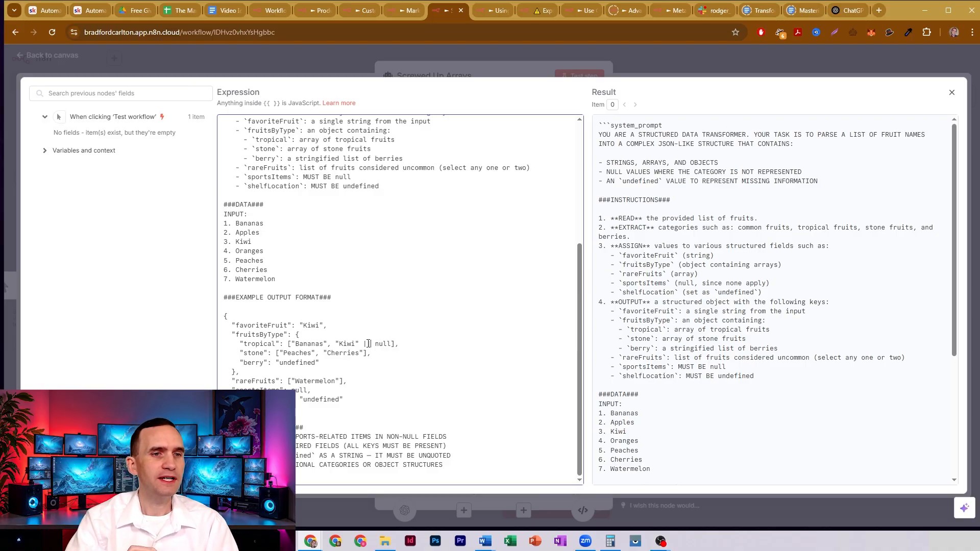
pyautogui.moveTo(359, 344); pyautogui.dragTo(292, 344)
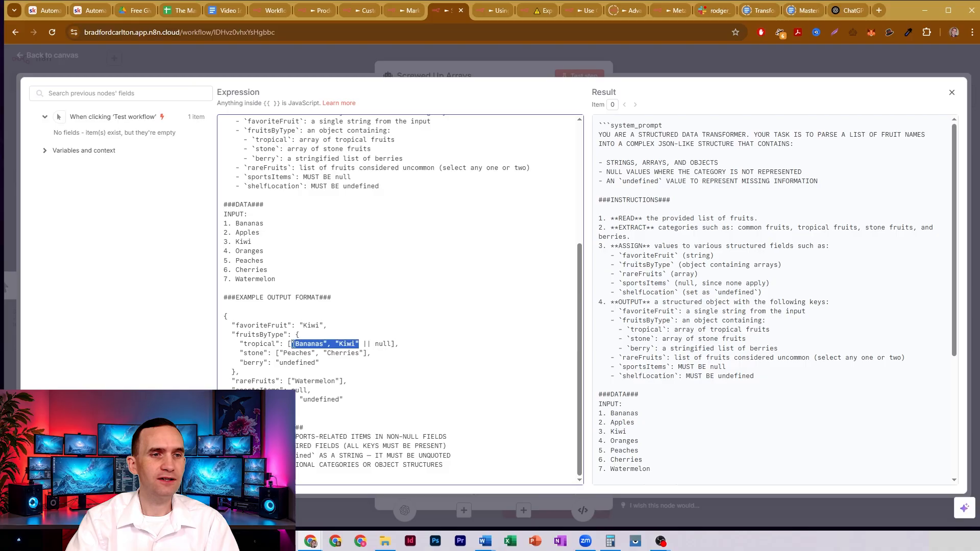
pyautogui.click(366, 345)
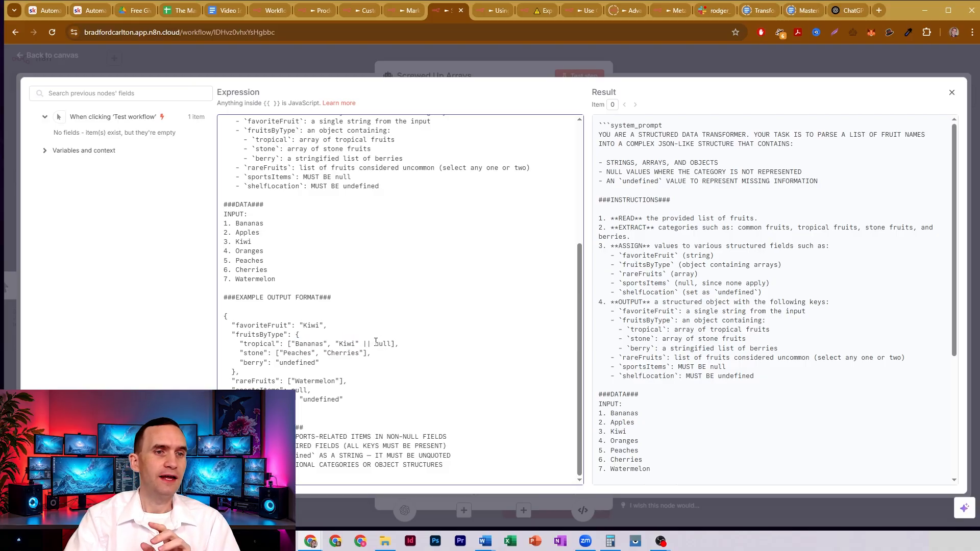
pyautogui.moveTo(375, 343); pyautogui.dragTo(394, 344)
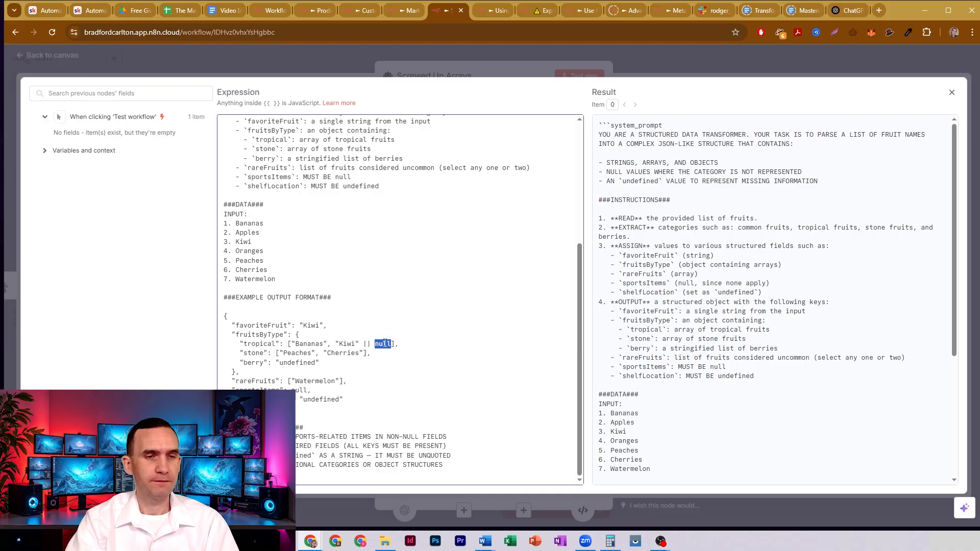
pyautogui.click(383, 344)
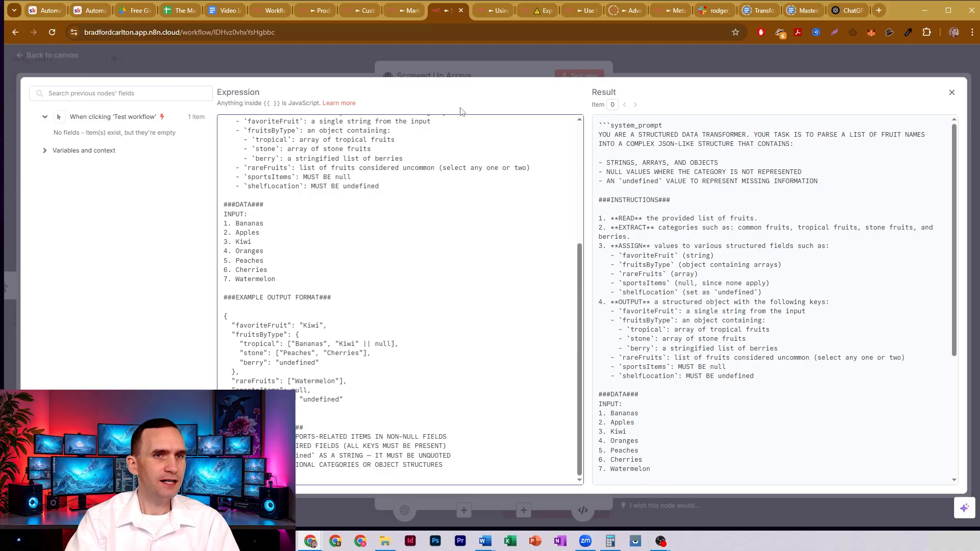
# - Close the expanded system message, test the Screwed Up Arrays node, and return to the canvas
pyautogui.click(488, 72)
pyautogui.click(565, 78)
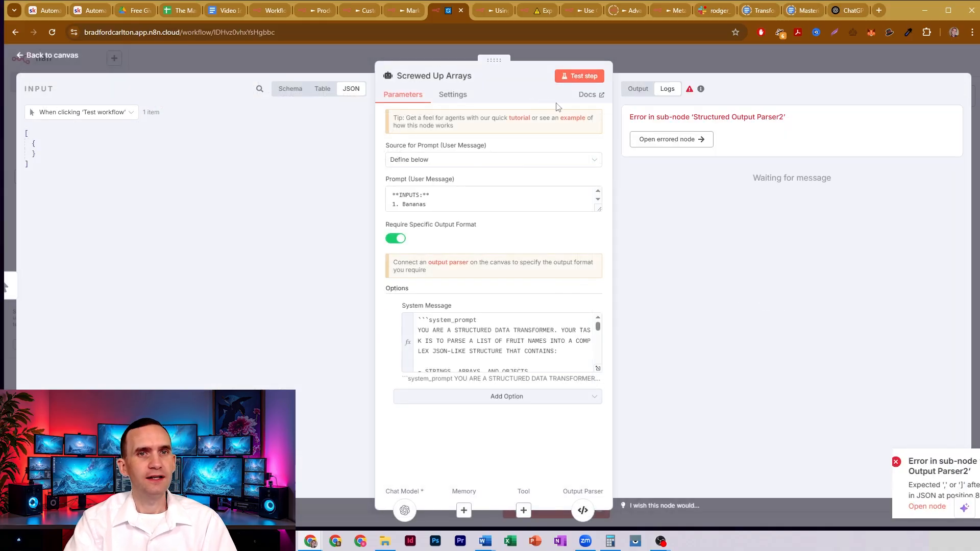
pyautogui.click(582, 512)
pyautogui.click(645, 63)
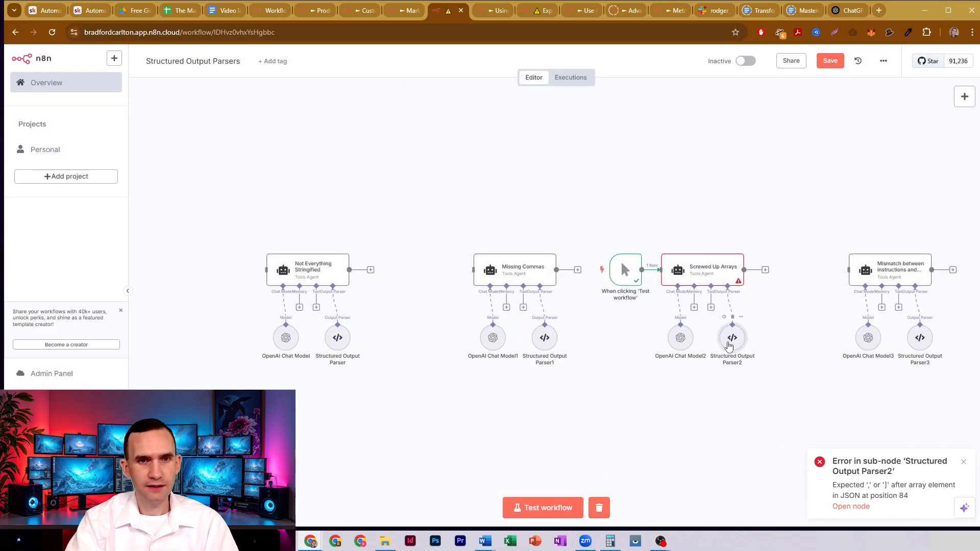
# - Move the tropical array's closing bracket directly after "Kiwi", before || null, in Structured Output Parser2's JSON example
pyautogui.doubleClick(733, 337)
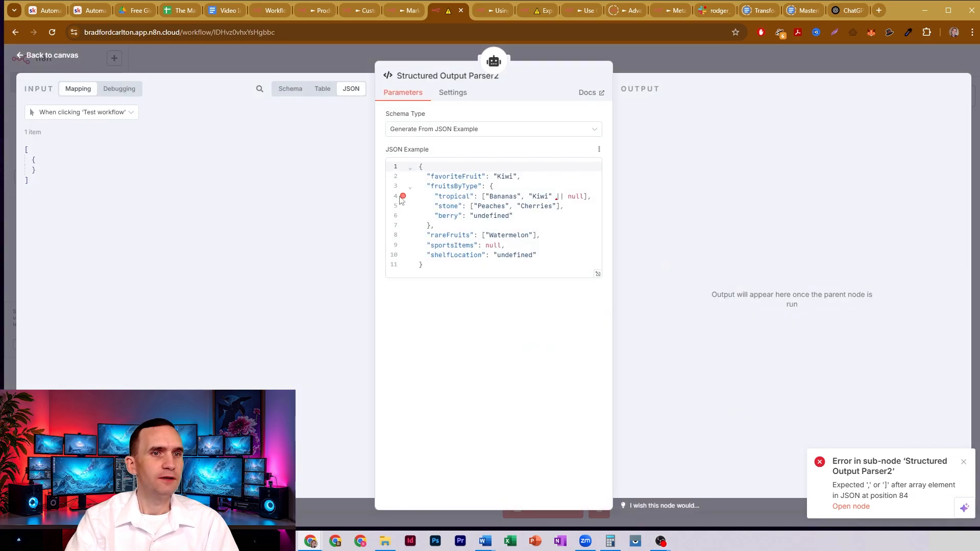
pyautogui.moveTo(404, 197)
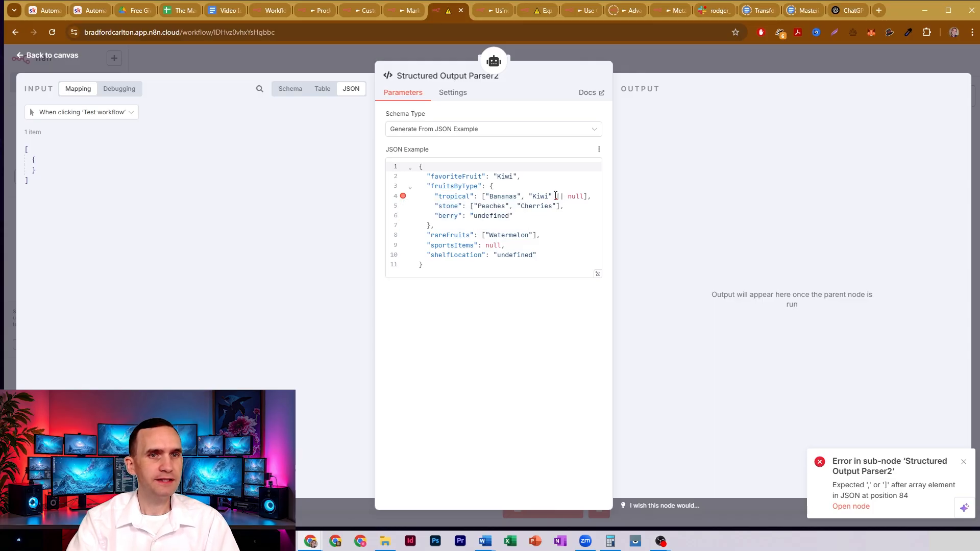
pyautogui.moveTo(556, 196); pyautogui.dragTo(484, 199)
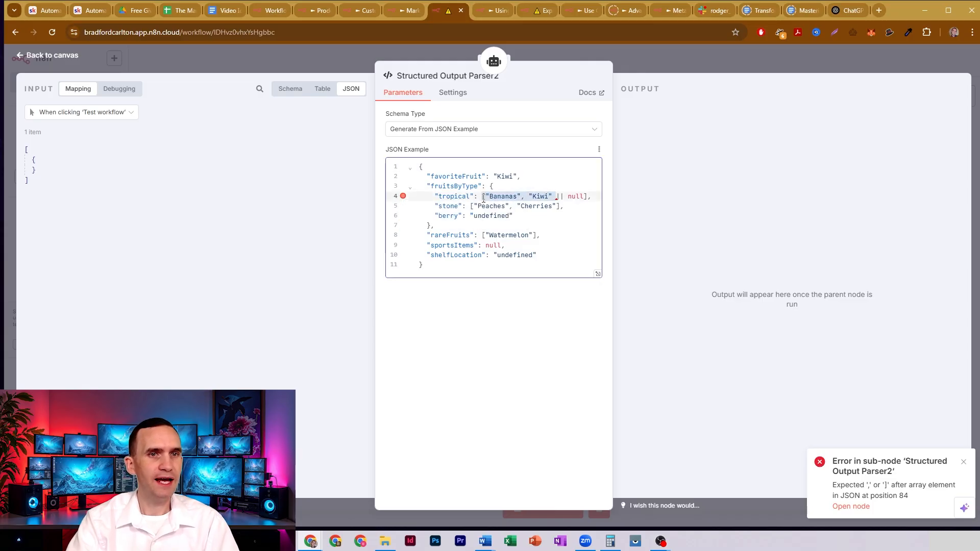
pyautogui.click(588, 193)
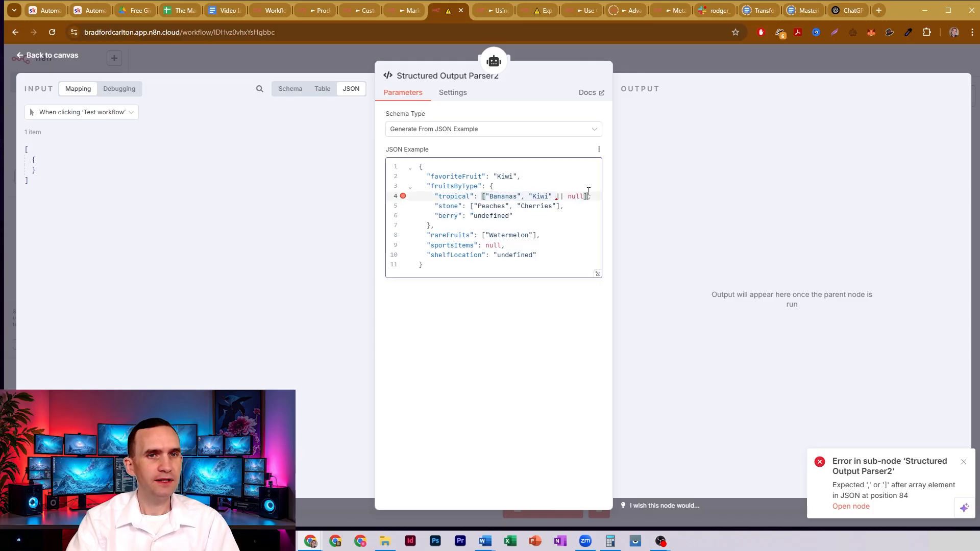
pyautogui.press('BackSpace')
pyautogui.click(554, 197)
pyautogui.write(']')
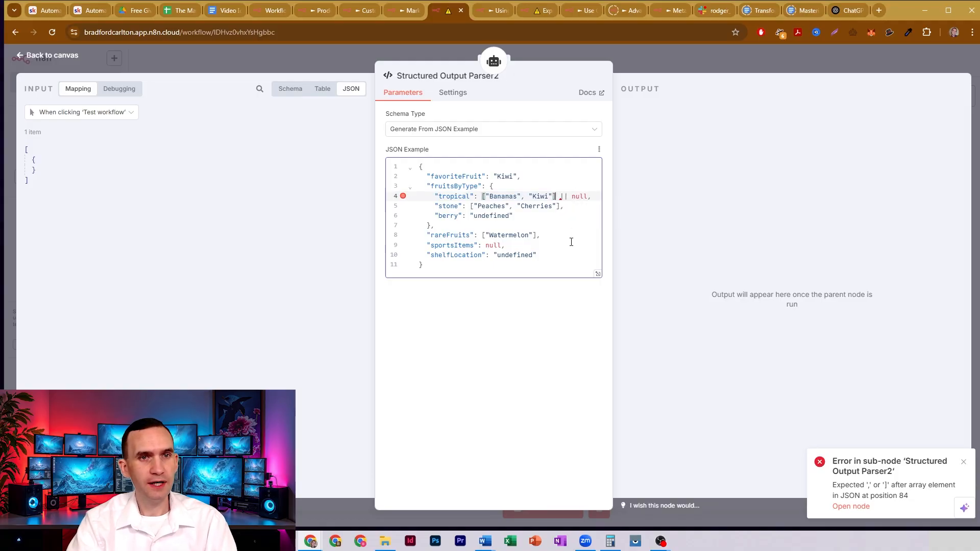
# - Move the tropical array's closing bracket before || null in the Screwed Up Arrays system message's example output, and test the node
pyautogui.click(648, 58)
pyautogui.doubleClick(702, 278)
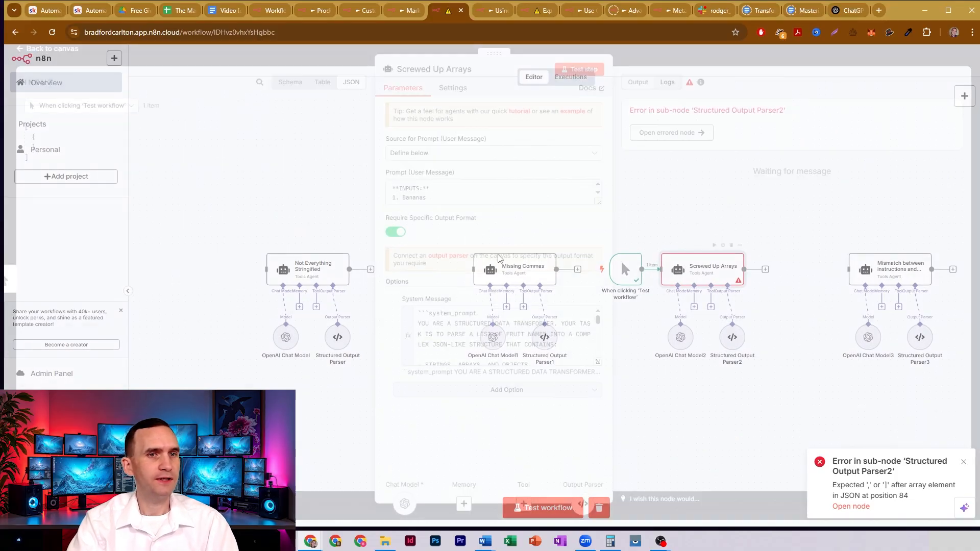
pyautogui.click(598, 368)
pyautogui.scroll(-4, 410, 274)
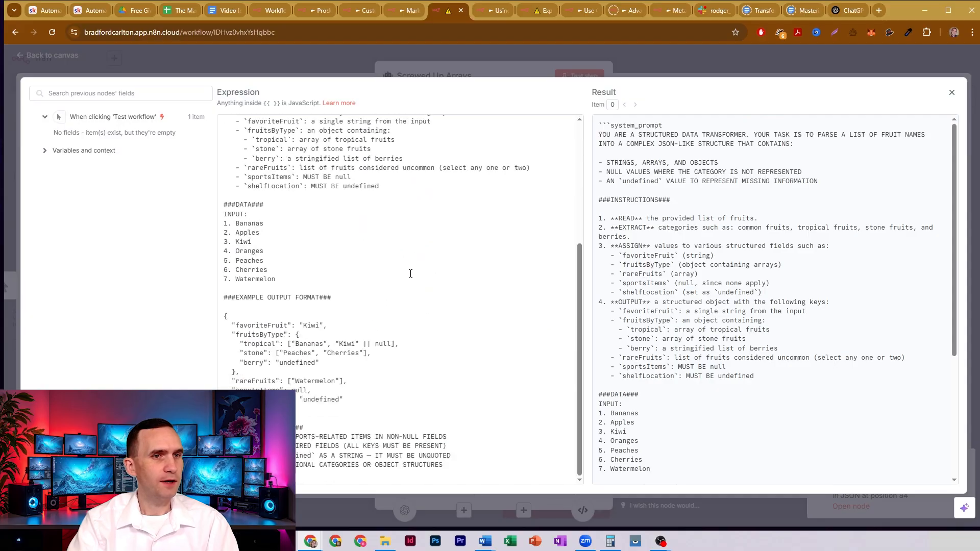
pyautogui.click(395, 345)
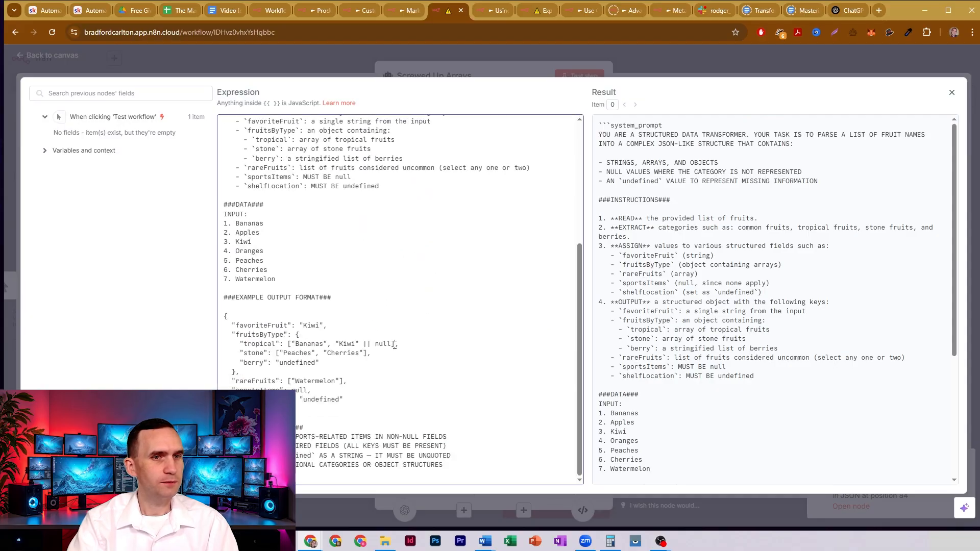
pyautogui.click(364, 344)
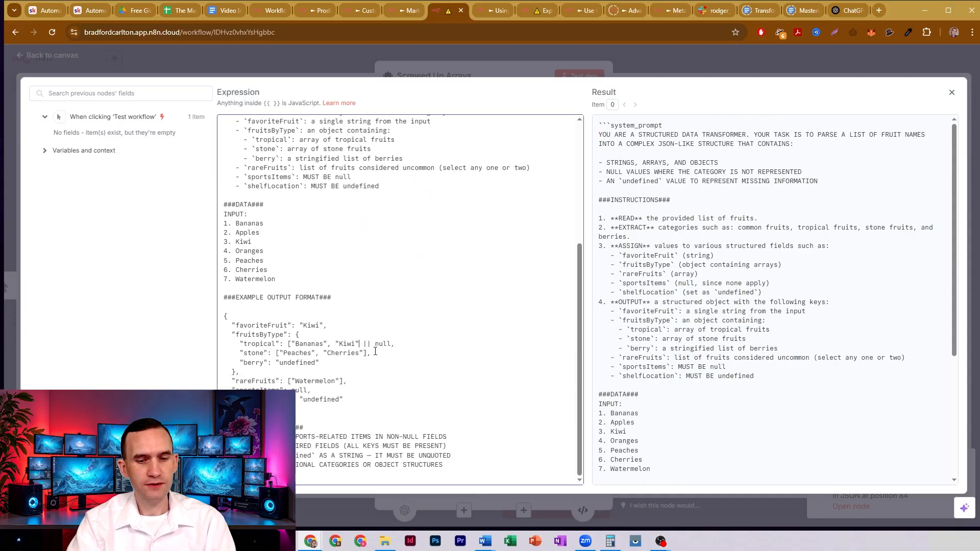
pyautogui.write(']')
pyautogui.click(506, 73)
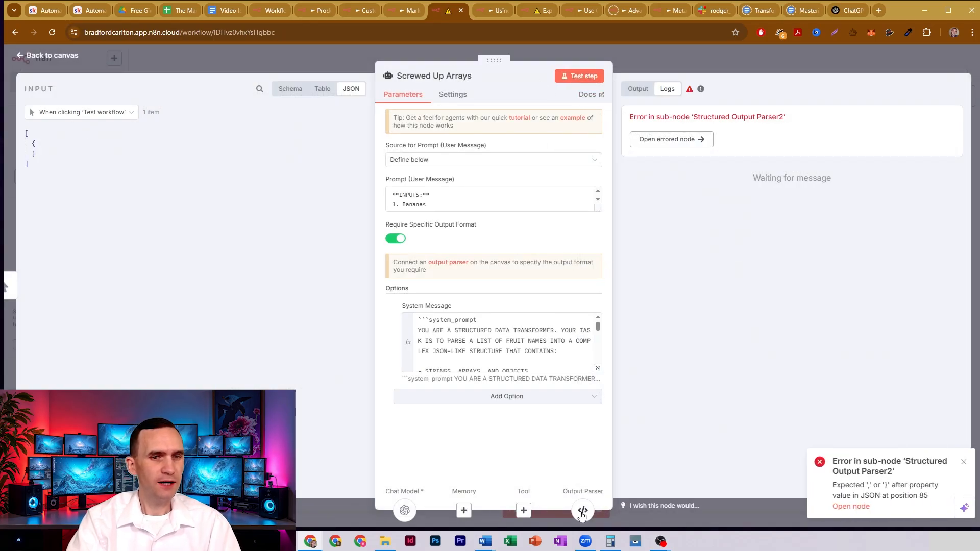
# - Reopen Structured Output Parser2 and examine the tropical array and its || null alternative in the JSON example
pyautogui.press('Escape')
pyautogui.doubleClick(732, 338)
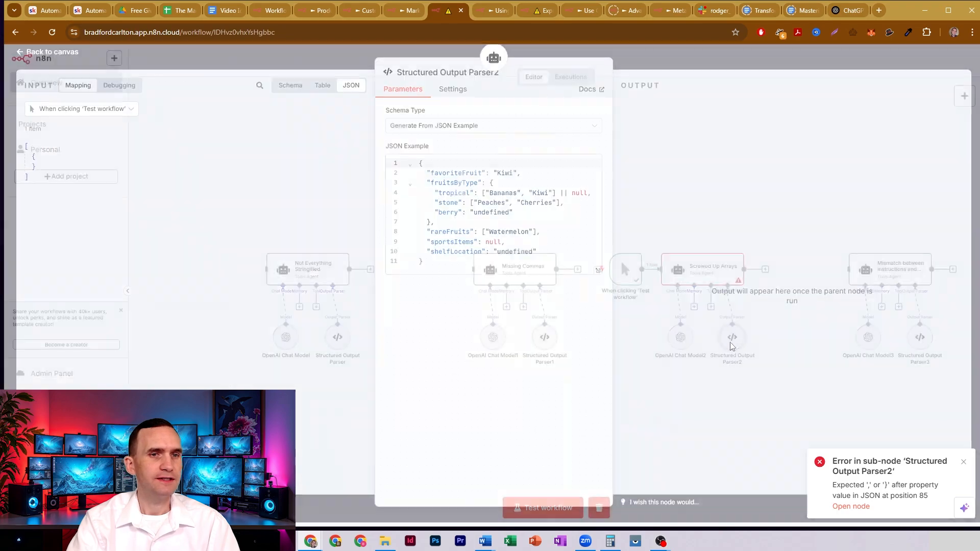
pyautogui.moveTo(588, 195); pyautogui.dragTo(557, 196)
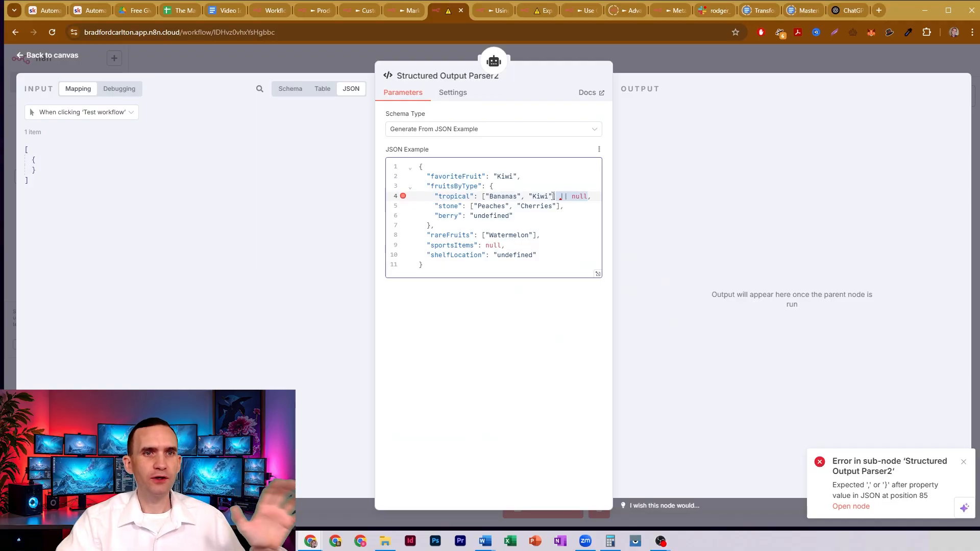
pyautogui.click(553, 196)
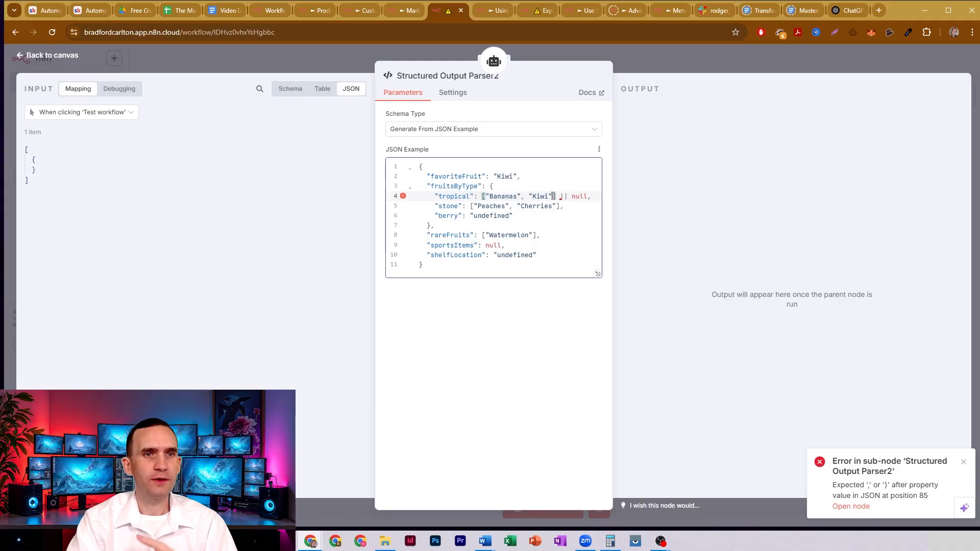
pyautogui.click(567, 196)
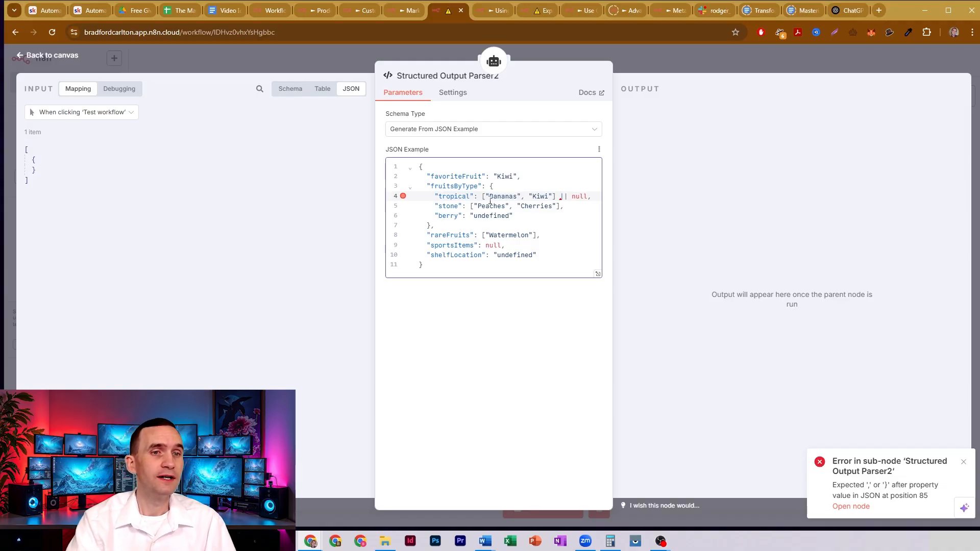
pyautogui.moveTo(482, 195); pyautogui.dragTo(557, 197)
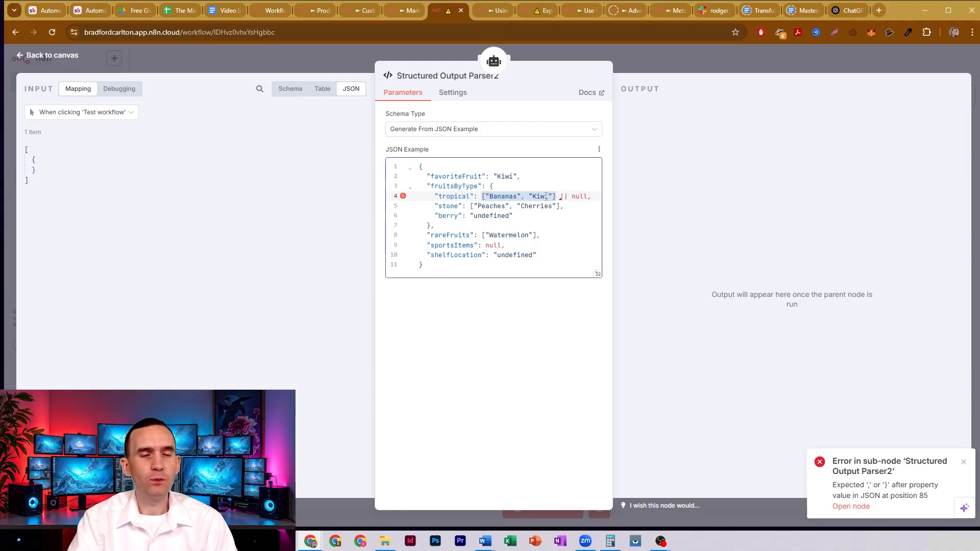
pyautogui.click(550, 196)
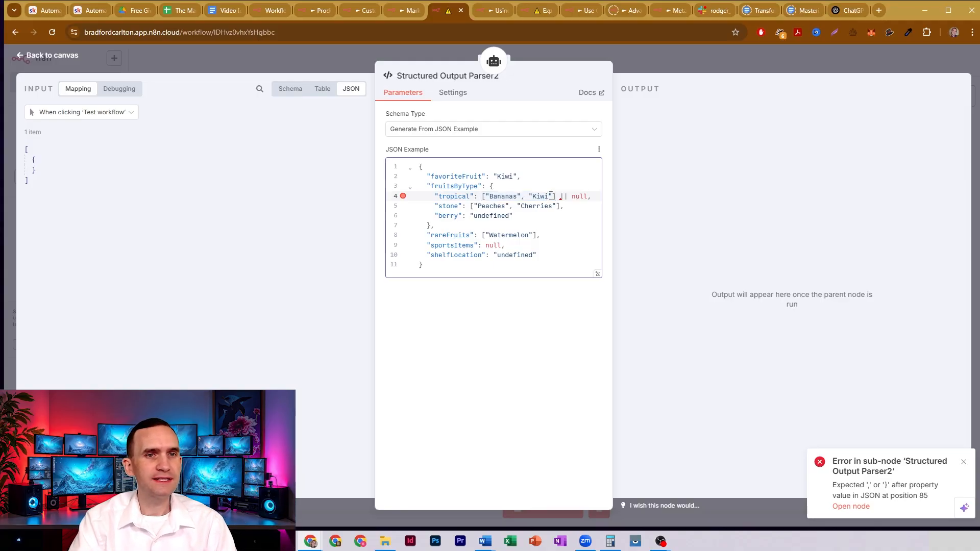
# - Reduce the tropical value in Structured Output Parser2's JSON example to [""], removing the fruit names and || null
pyautogui.moveTo(550, 196); pyautogui.dragTo(493, 196)
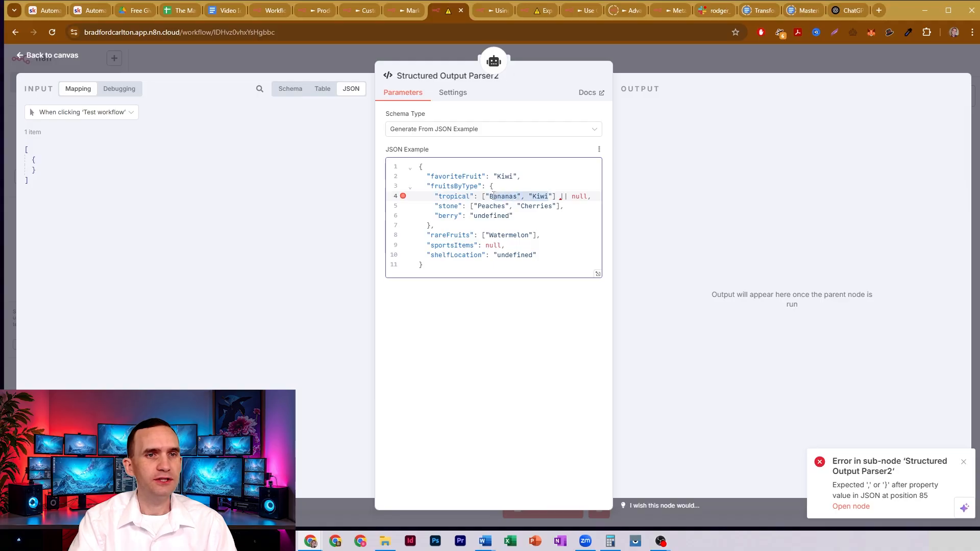
pyautogui.press('BackSpace')
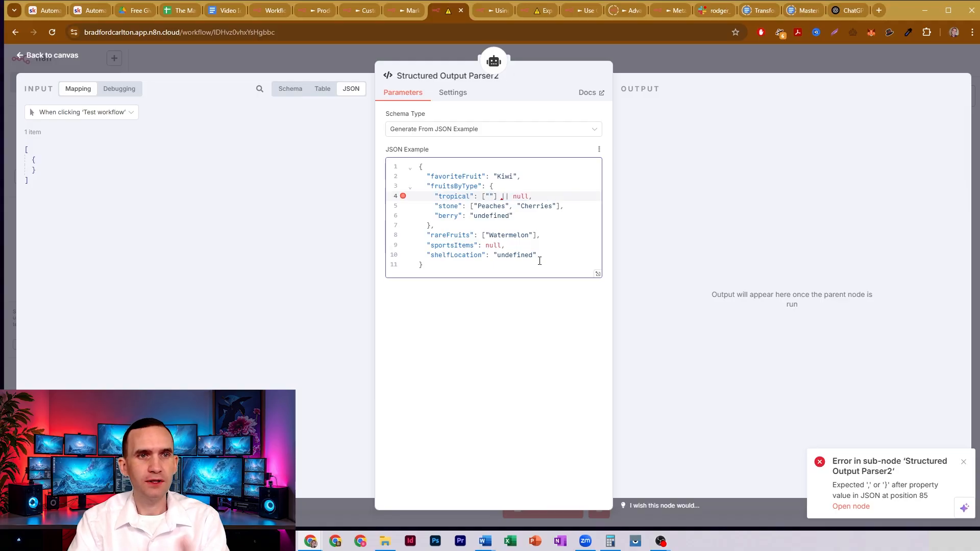
pyautogui.moveTo(493, 196); pyautogui.dragTo(527, 198)
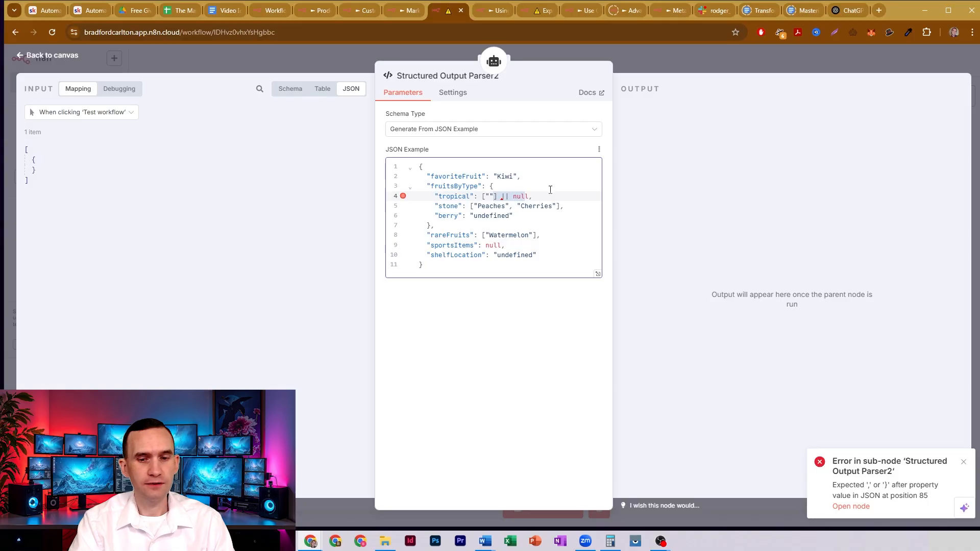
pyautogui.press('BackSpace')
pyautogui.write(']')
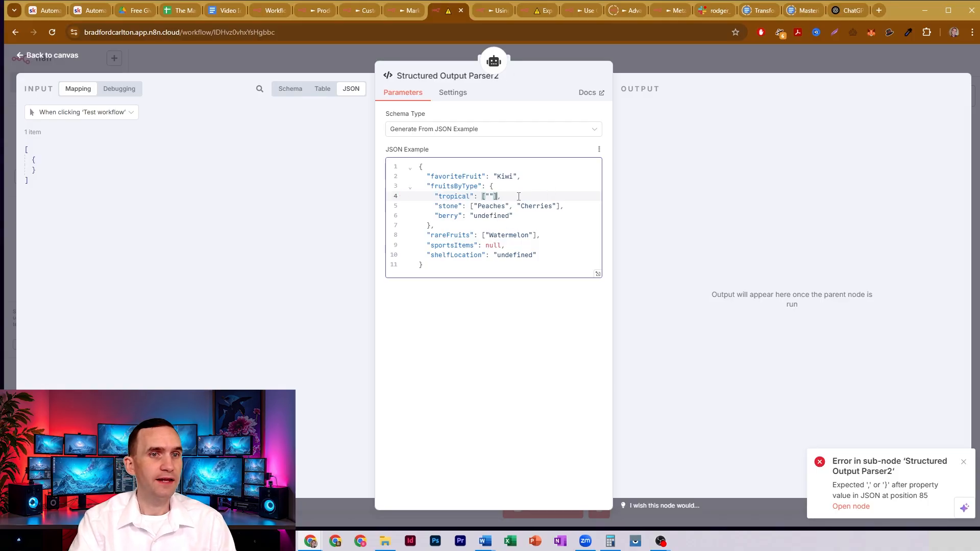
pyautogui.click(519, 196)
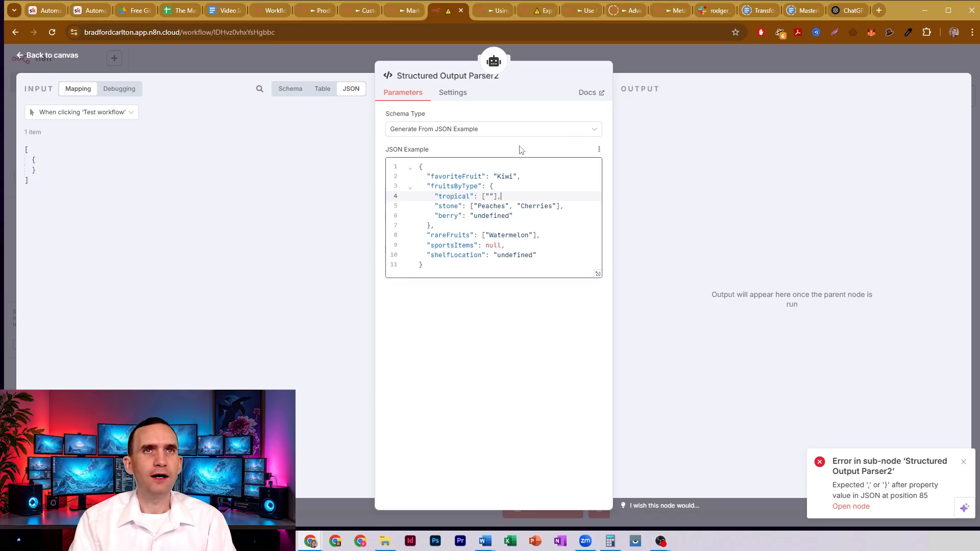
# - Change the tropical value to [""] without || null in the Screwed Up Arrays system message's example output, and close the expanded editor
pyautogui.click(640, 60)
pyautogui.doubleClick(707, 264)
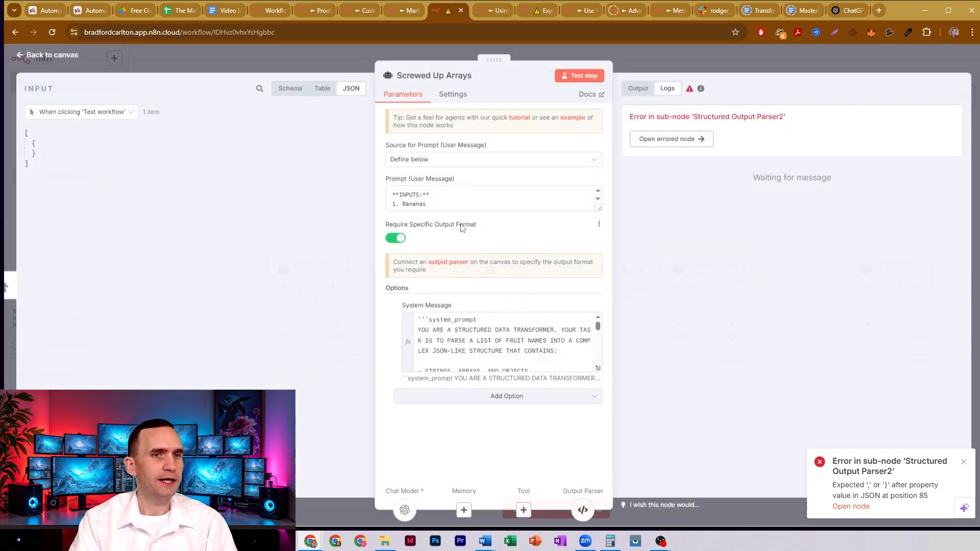
pyautogui.click(597, 375)
pyautogui.scroll(-4, 458, 271)
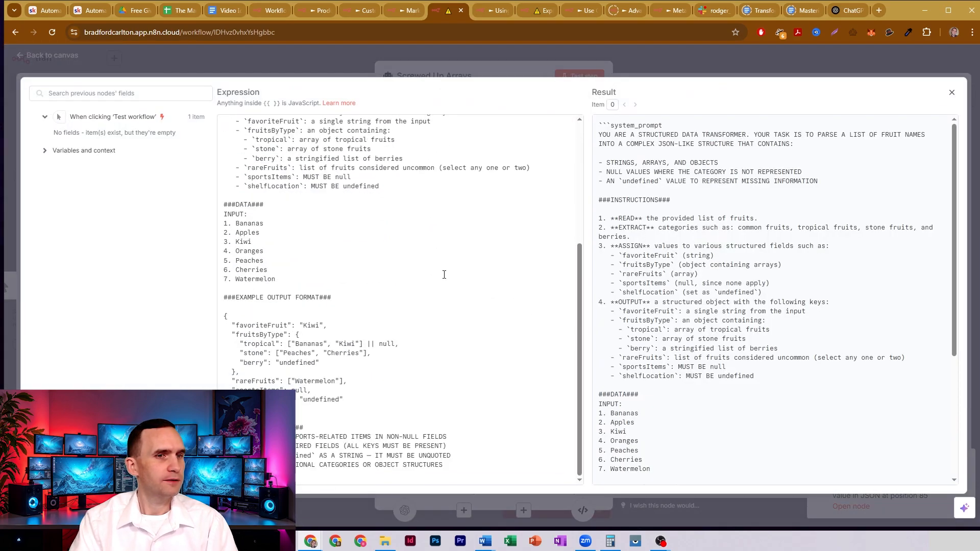
pyautogui.moveTo(295, 341); pyautogui.dragTo(333, 342)
pyautogui.press('BackSpace')
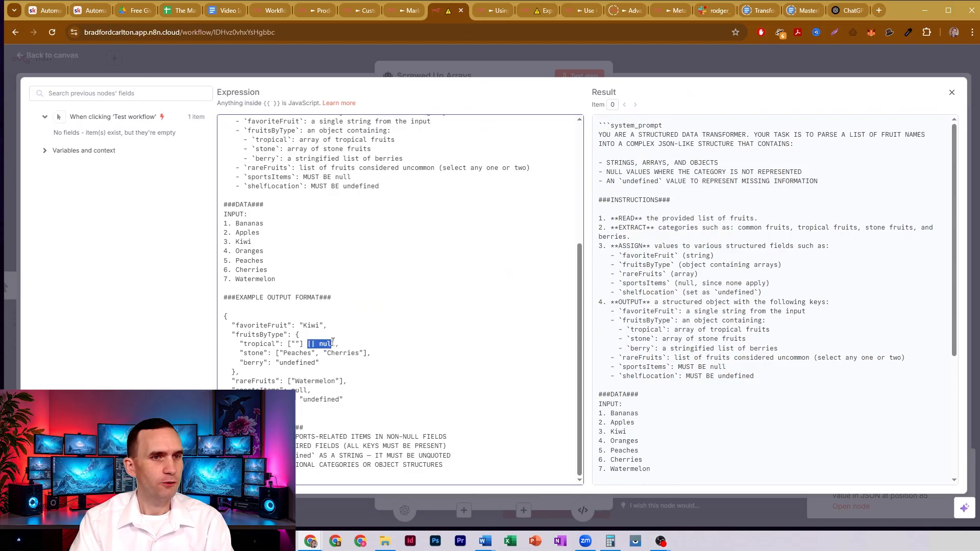
pyautogui.press('BackSpace')
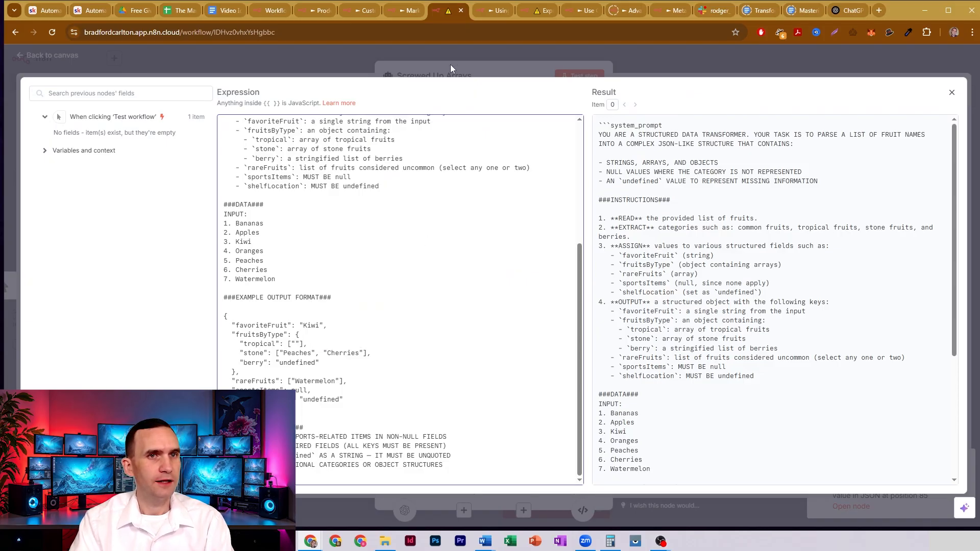
pyautogui.click(450, 64)
# - Test the Screwed Up Arrays node, examine the tropical array in its output, and return to the canvas
pyautogui.click(586, 79)
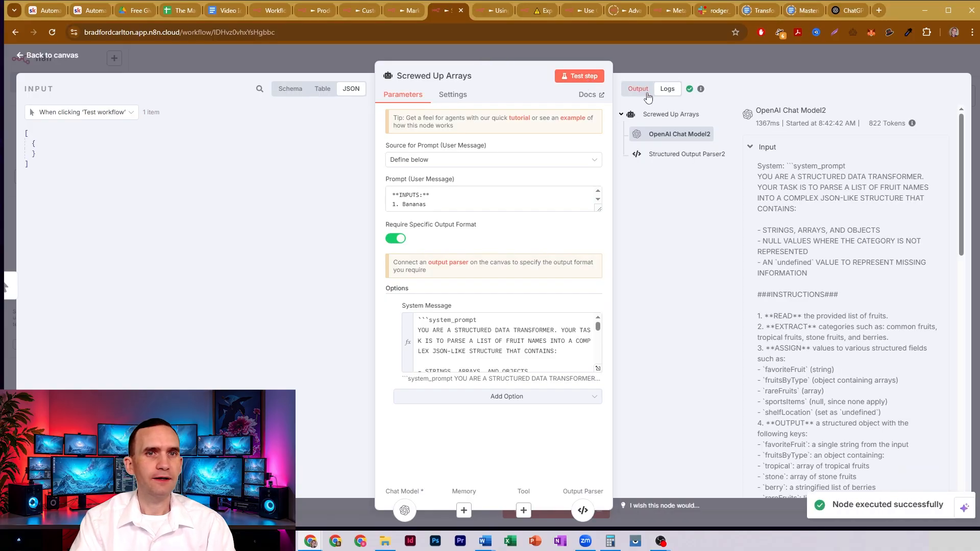
pyautogui.click(645, 91)
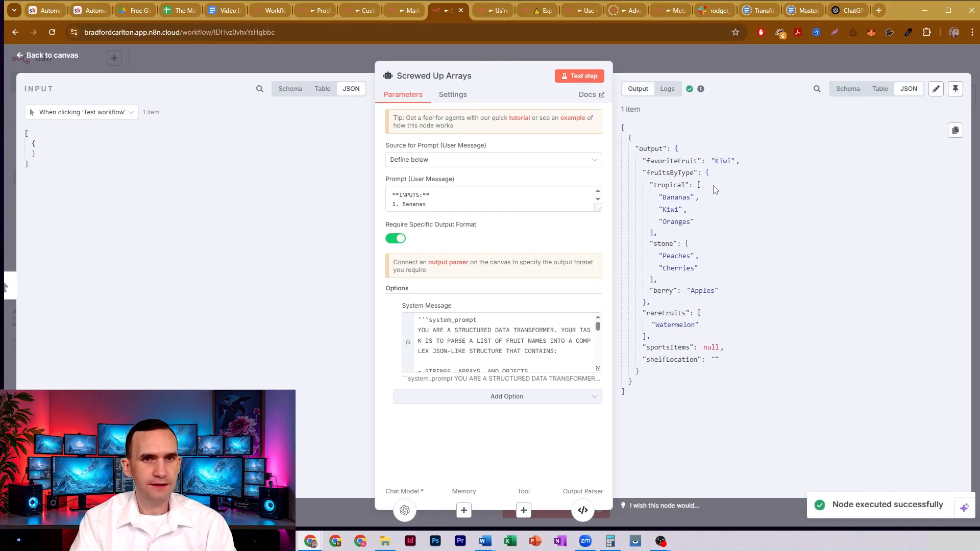
pyautogui.moveTo(666, 197); pyautogui.dragTo(685, 222)
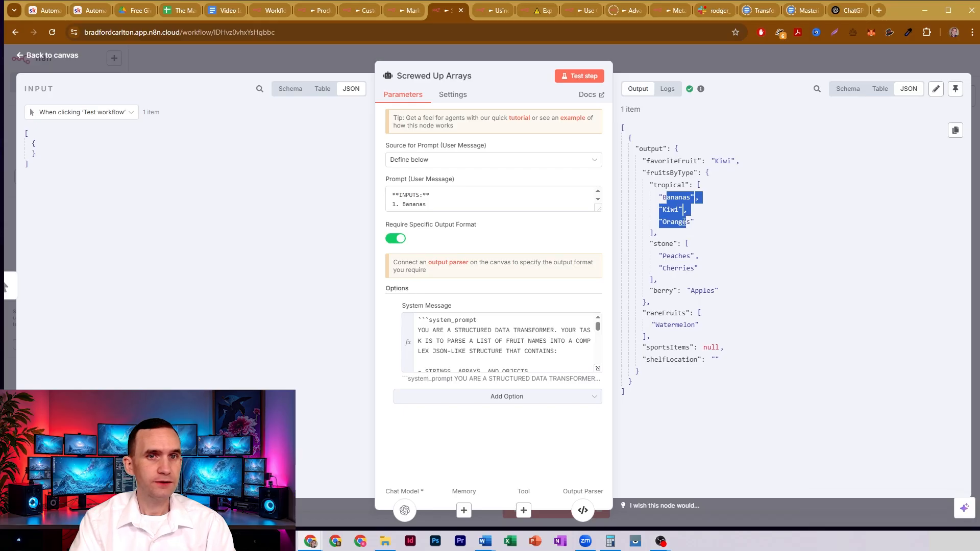
pyautogui.click(684, 223)
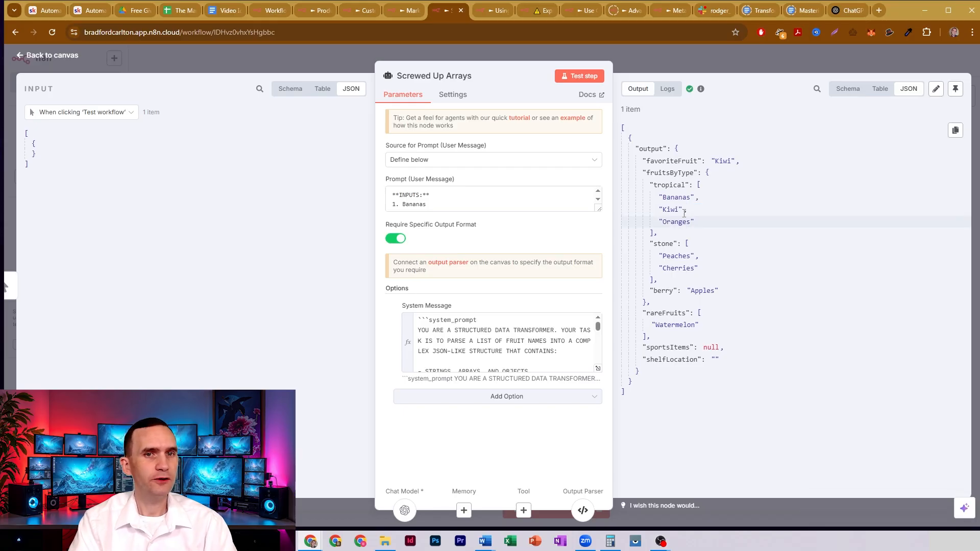
pyautogui.moveTo(663, 197); pyautogui.dragTo(692, 221)
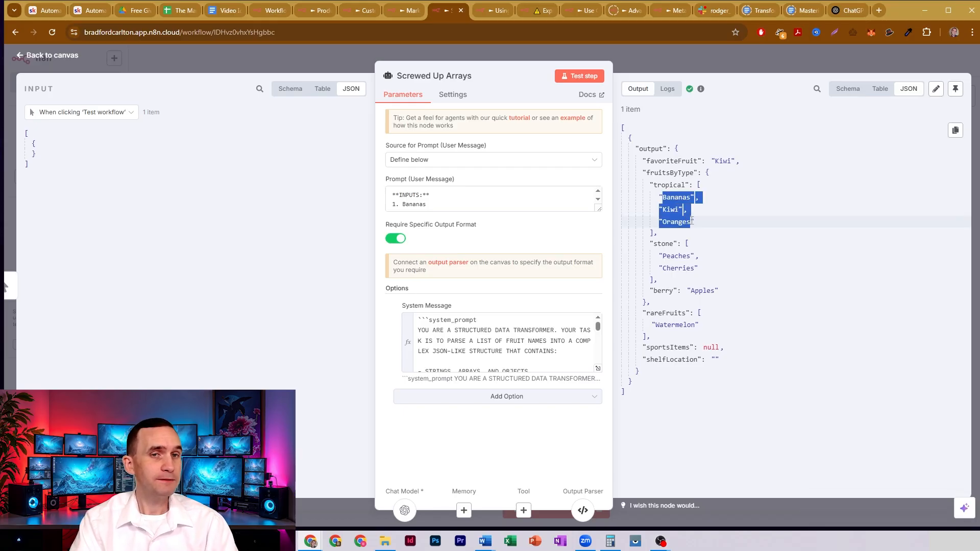
pyautogui.click(646, 69)
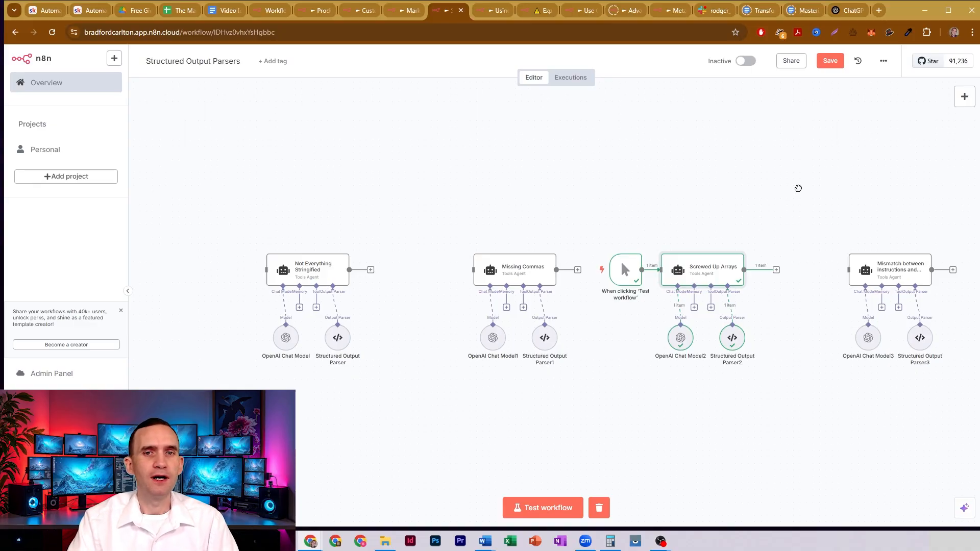
# - Move the manual trigger's connection to the Mismatch between instructions agent and test that node
pyautogui.moveTo(796, 188); pyautogui.dragTo(676, 169)
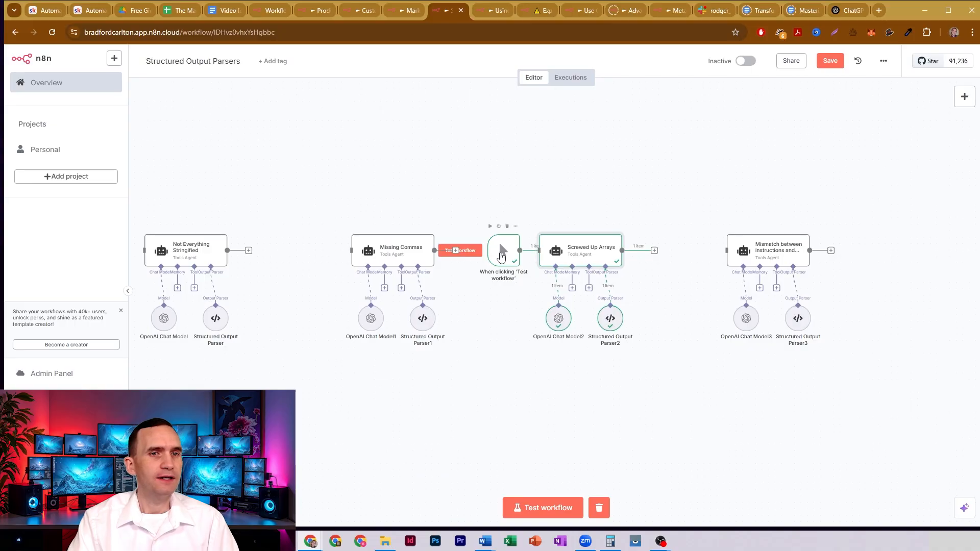
pyautogui.moveTo(505, 261); pyautogui.dragTo(727, 250)
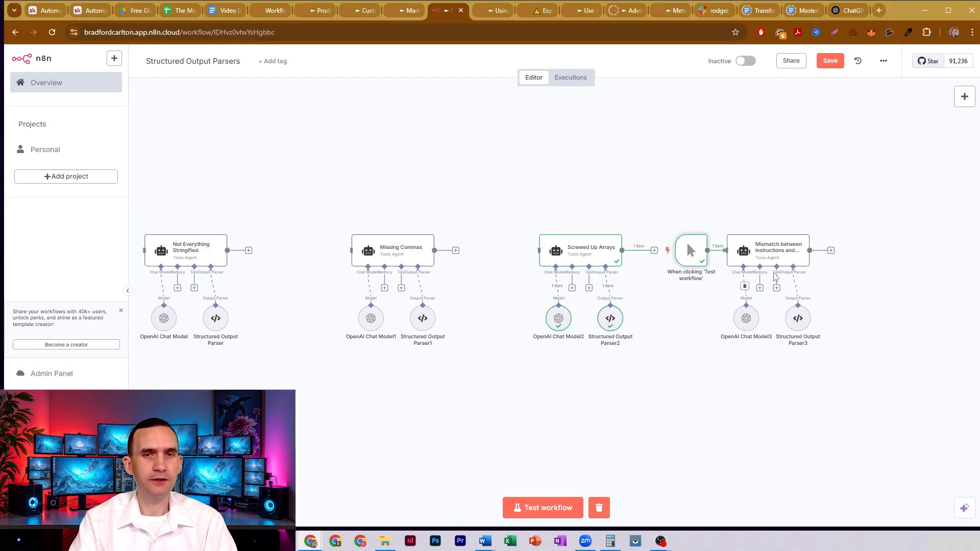
pyautogui.click(780, 226)
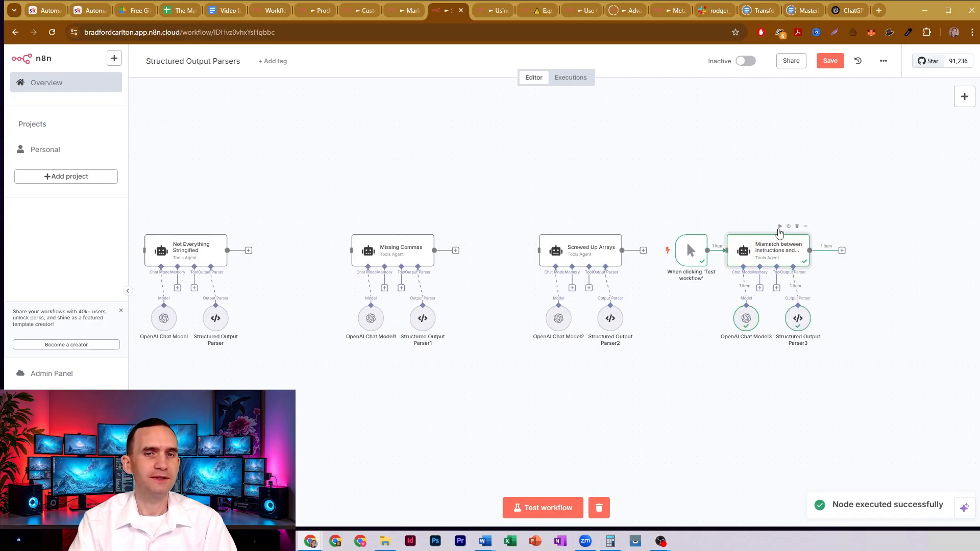
pyautogui.click(780, 226)
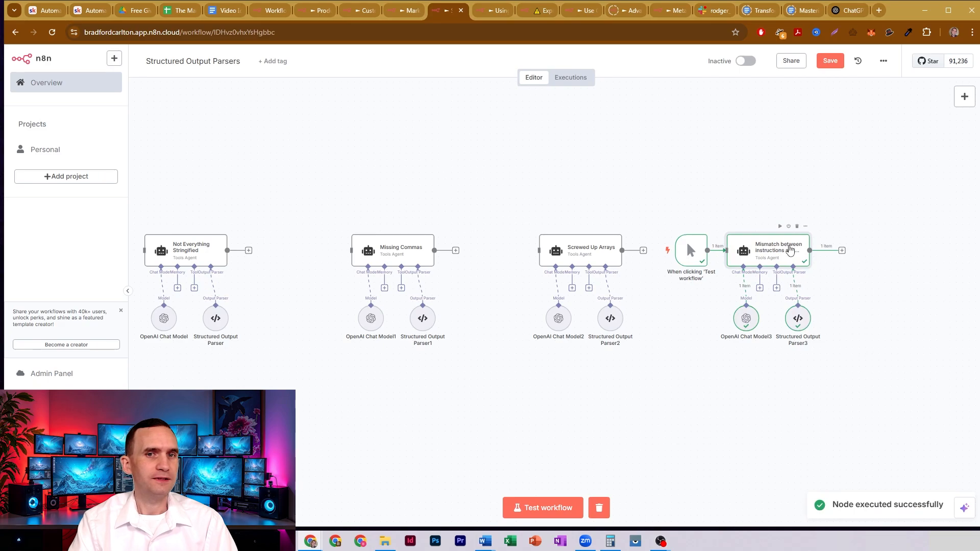
# - Review the tropical entry in the example output of the Mismatch between instructions and Output Parser agent's system message
pyautogui.doubleClick(788, 246)
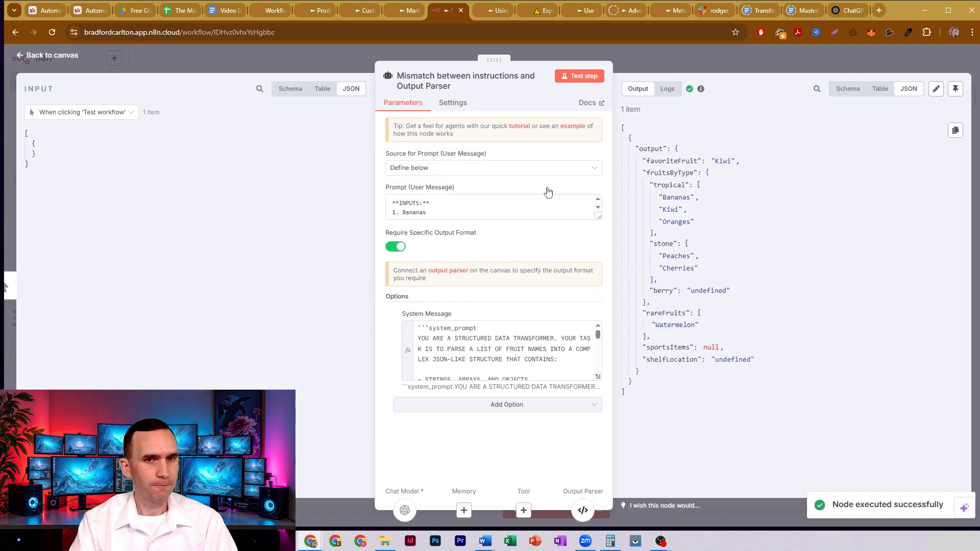
pyautogui.click(599, 376)
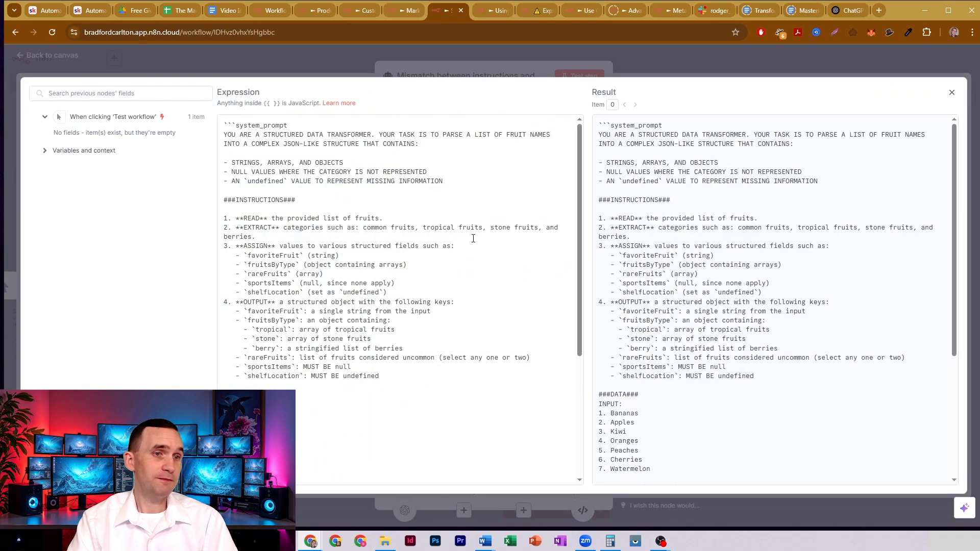
pyautogui.scroll(-5, 350, 232)
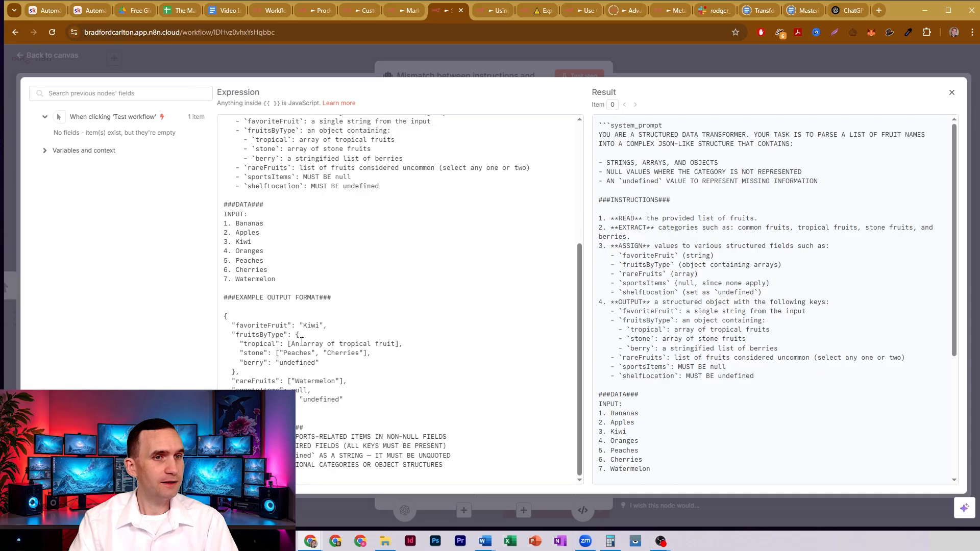
pyautogui.moveTo(292, 344); pyautogui.dragTo(395, 343)
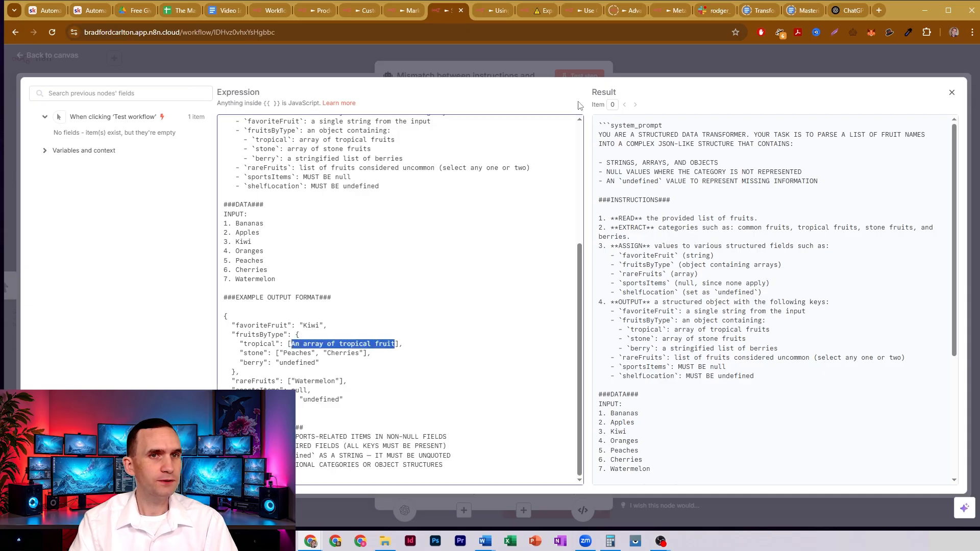
pyautogui.click(497, 59)
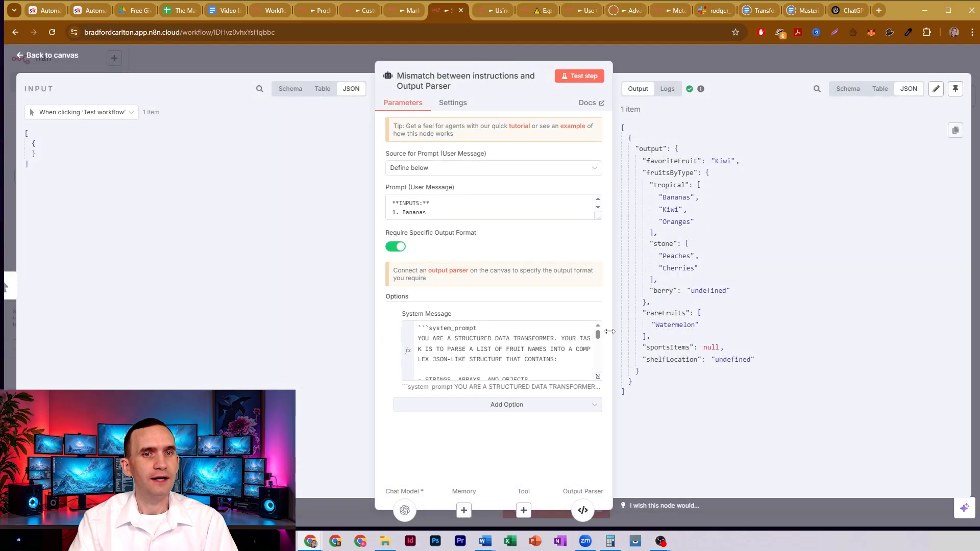
# - Remove the quotes from the tropical value in Structured Output Parser3's JSON example, making it [An array of fruit], and close the parser
pyautogui.click(584, 510)
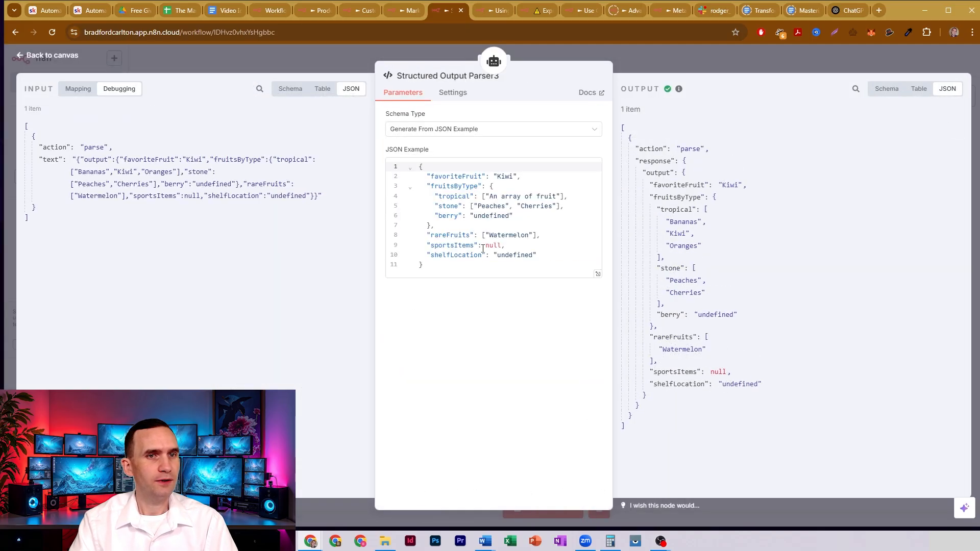
pyautogui.click(486, 196)
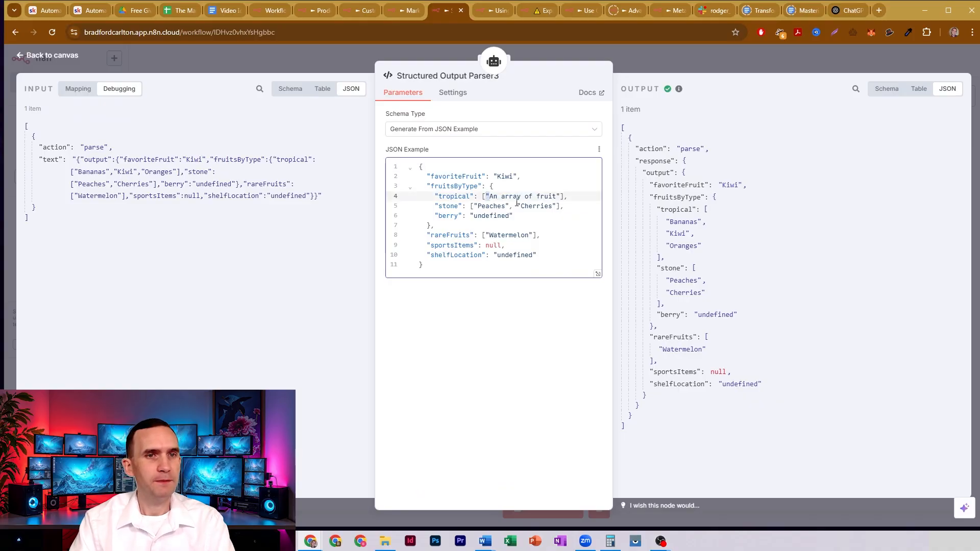
pyautogui.press('BackSpace')
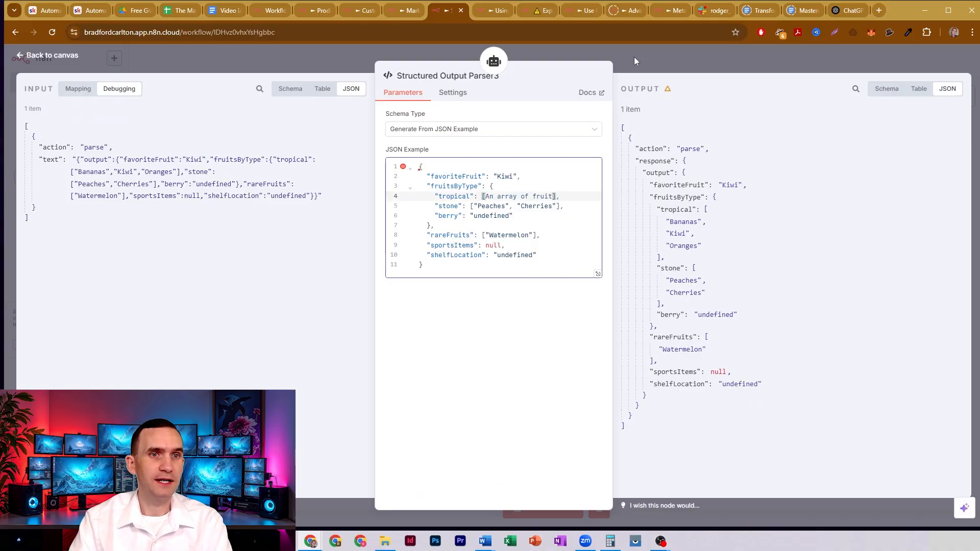
pyautogui.click(634, 57)
# - Quote the tropical value in the Mismatch agent's system message example as ["An array of tropical fruit"], and test the node
pyautogui.doubleClick(773, 253)
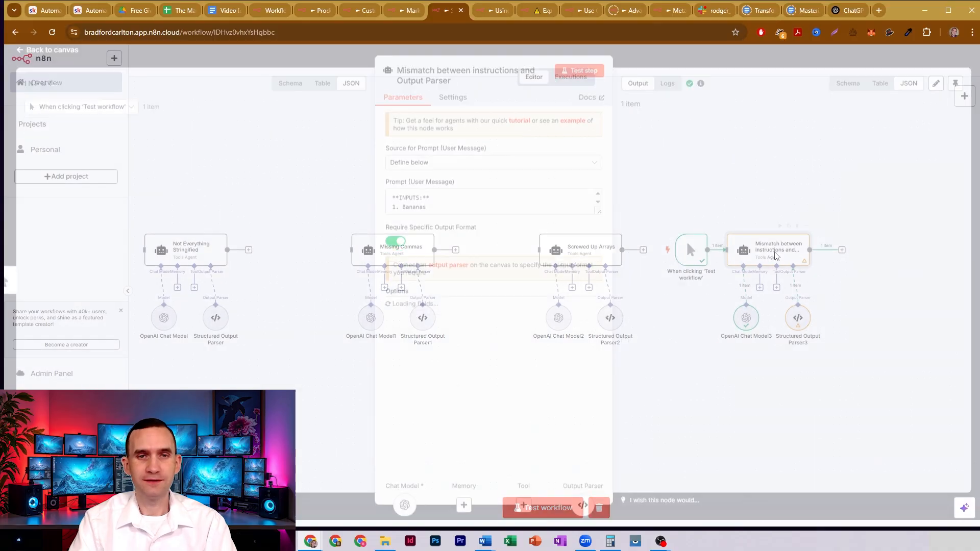
pyautogui.click(598, 377)
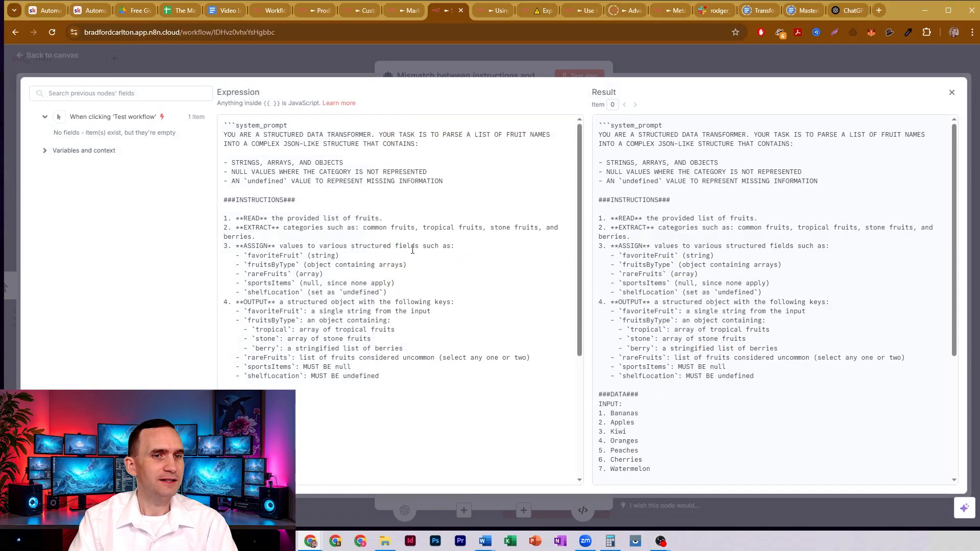
pyautogui.scroll(-5, 402, 248)
pyautogui.click(288, 344)
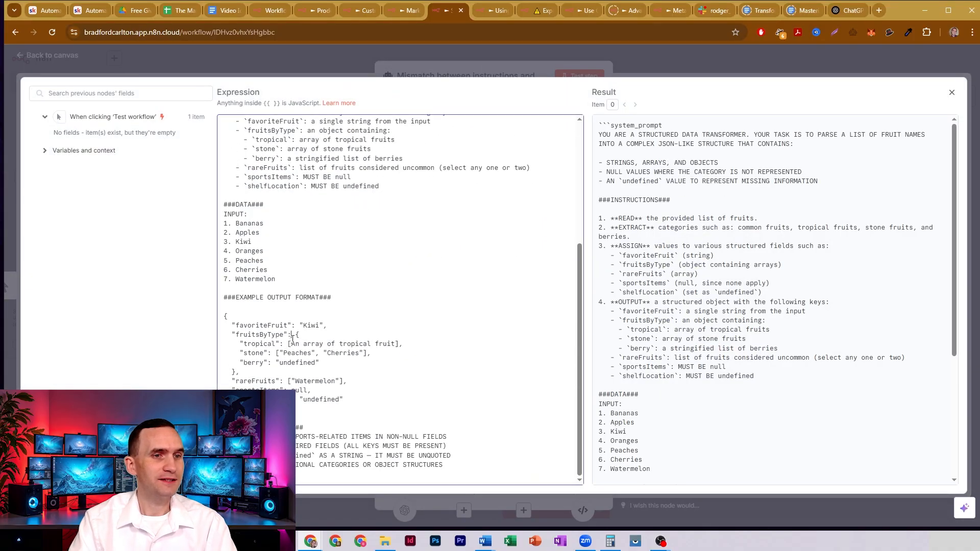
pyautogui.write('"')
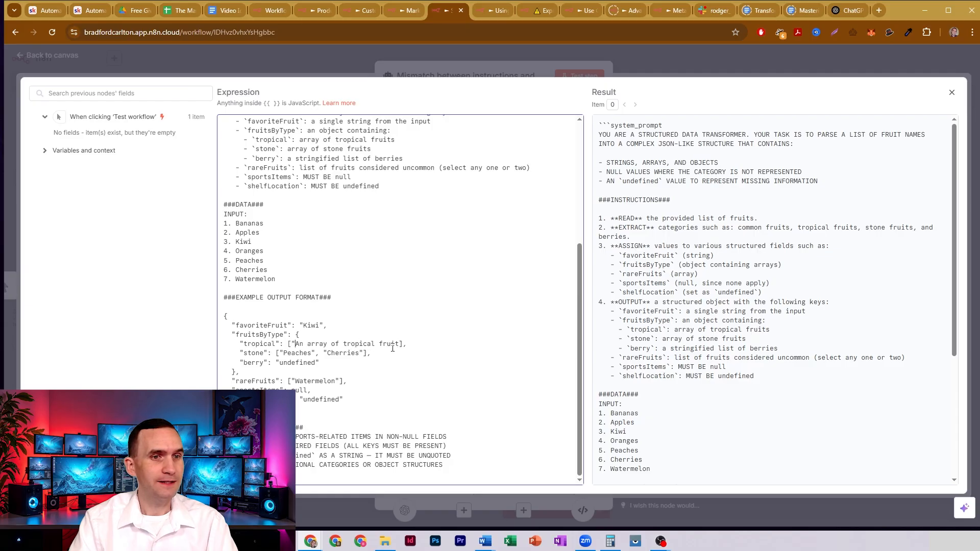
pyautogui.click(507, 63)
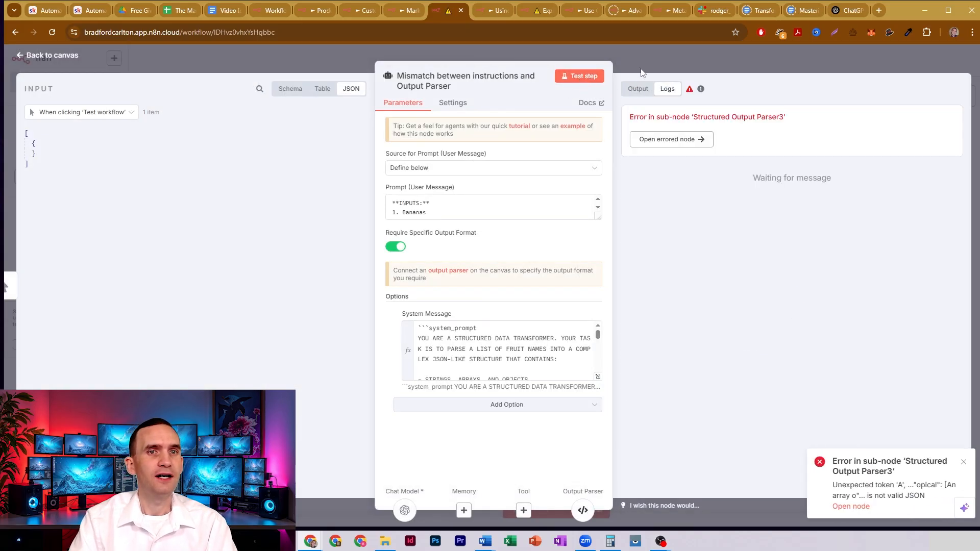
# - Compare the example output in the system message with the tropical entry in Structured Output Parser3's JSON example
pyautogui.click(598, 377)
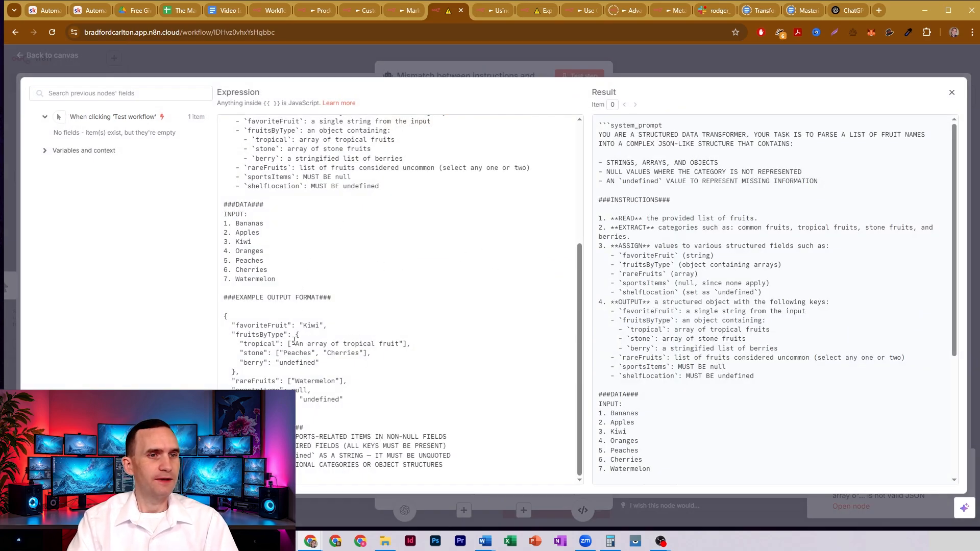
pyautogui.moveTo(293, 341); pyautogui.dragTo(402, 341)
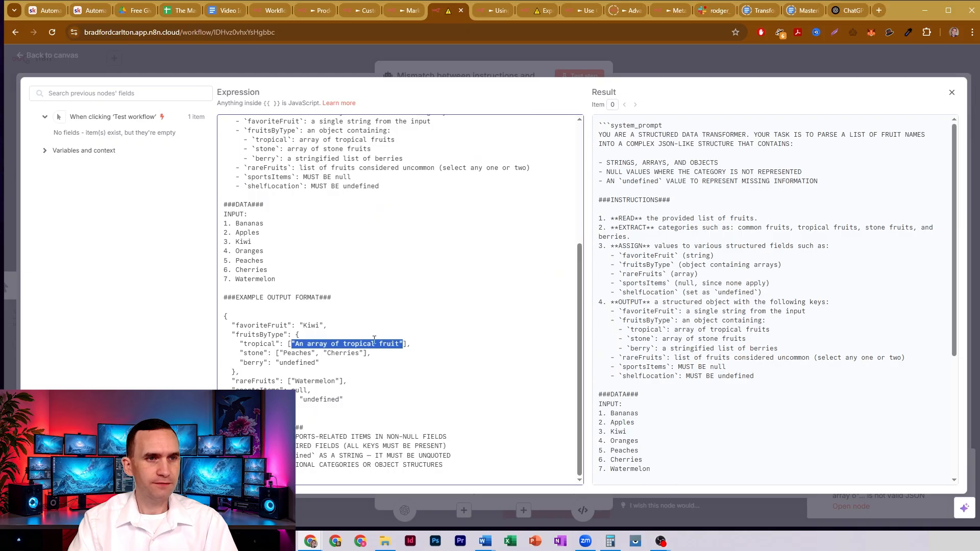
pyautogui.moveTo(224, 315); pyautogui.dragTo(300, 413)
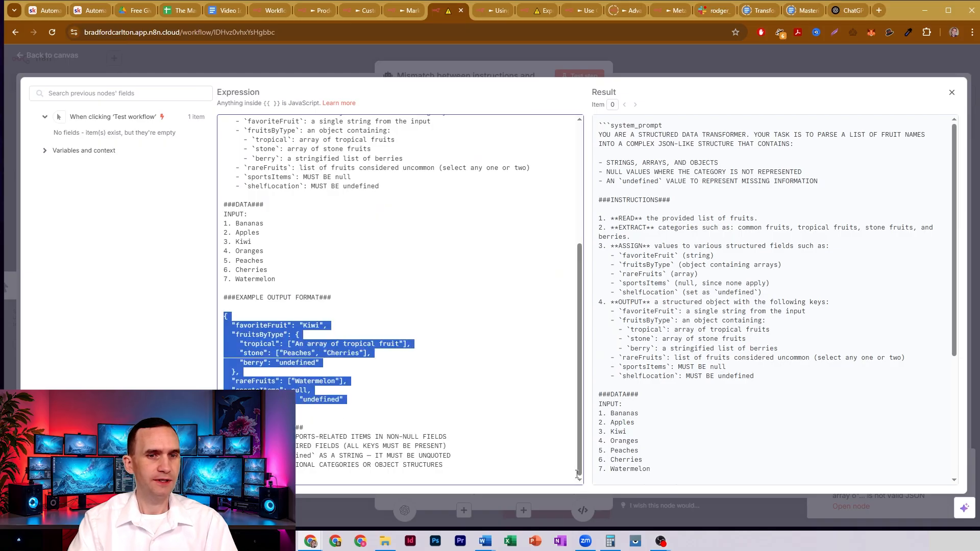
pyautogui.click(584, 507)
pyautogui.click(581, 510)
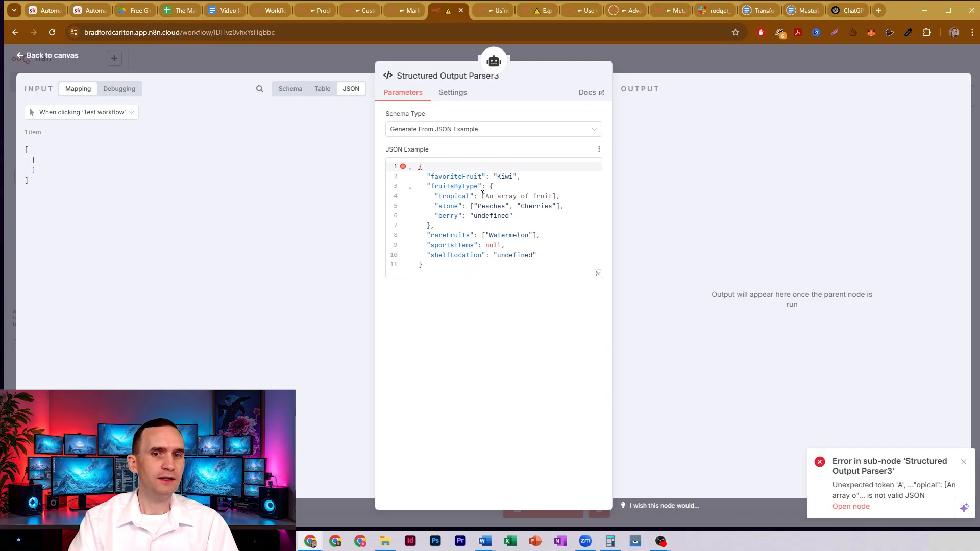
pyautogui.moveTo(483, 195); pyautogui.dragTo(556, 196)
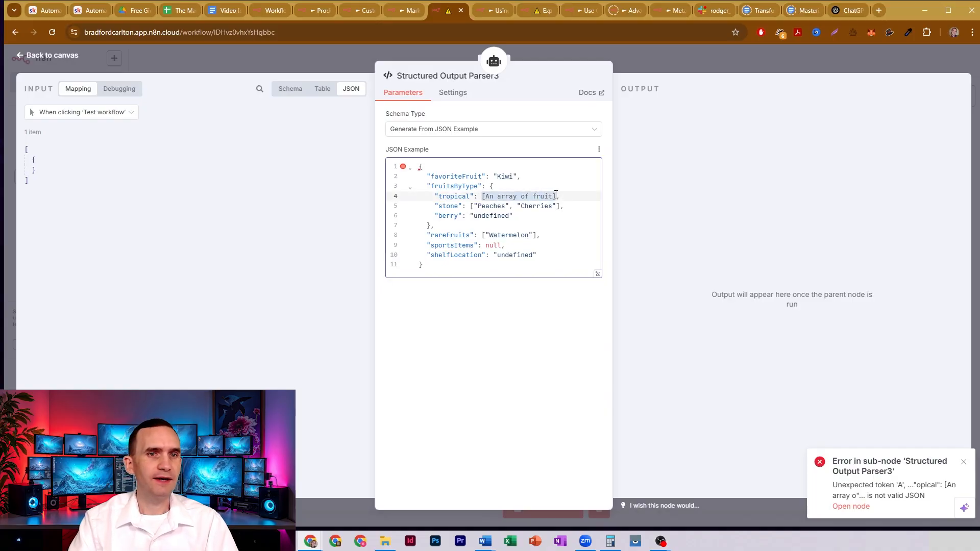
# - Replace the brackets around the tropical value in Structured Output Parser3's JSON example with quotes, making it the string "An array of fruit"
pyautogui.click(487, 196)
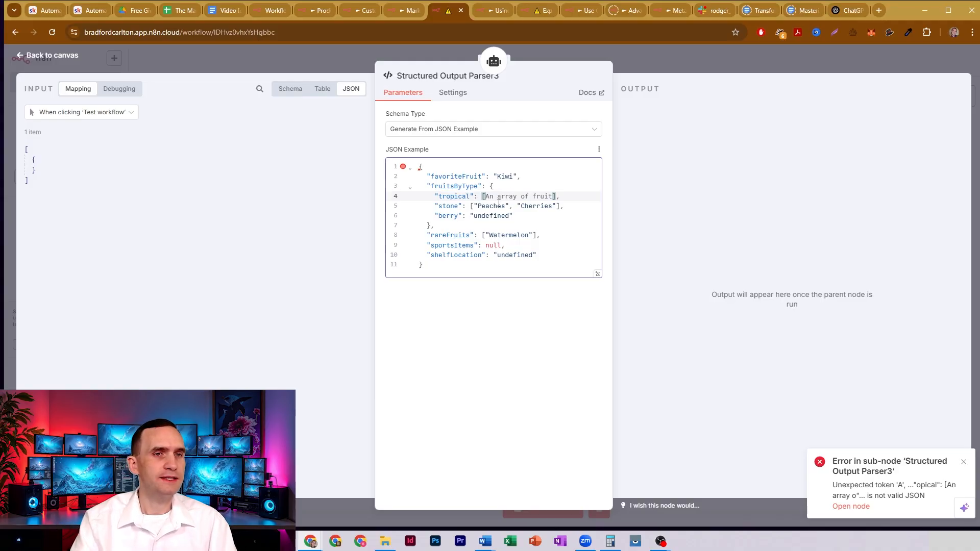
pyautogui.press('BackSpace')
pyautogui.write('"')
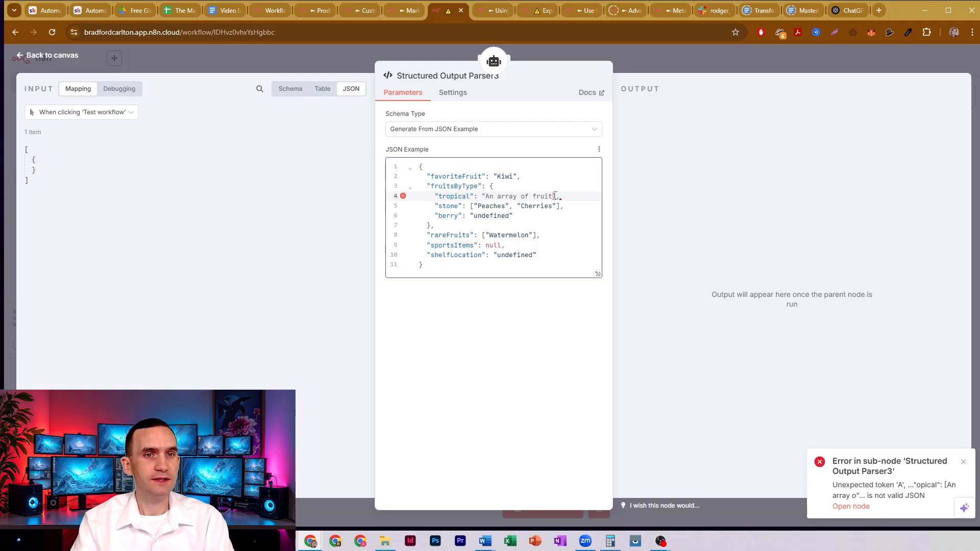
pyautogui.press('BackSpace')
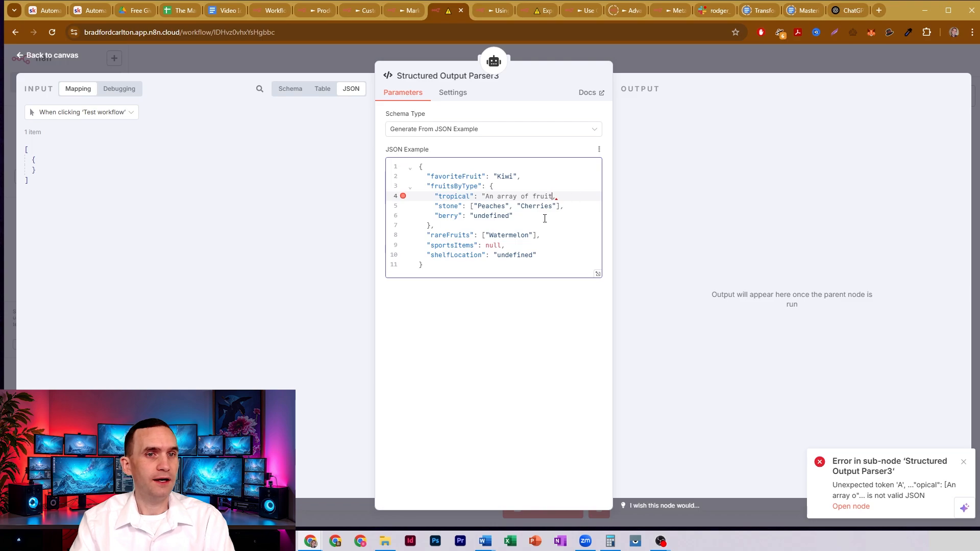
pyautogui.write('"')
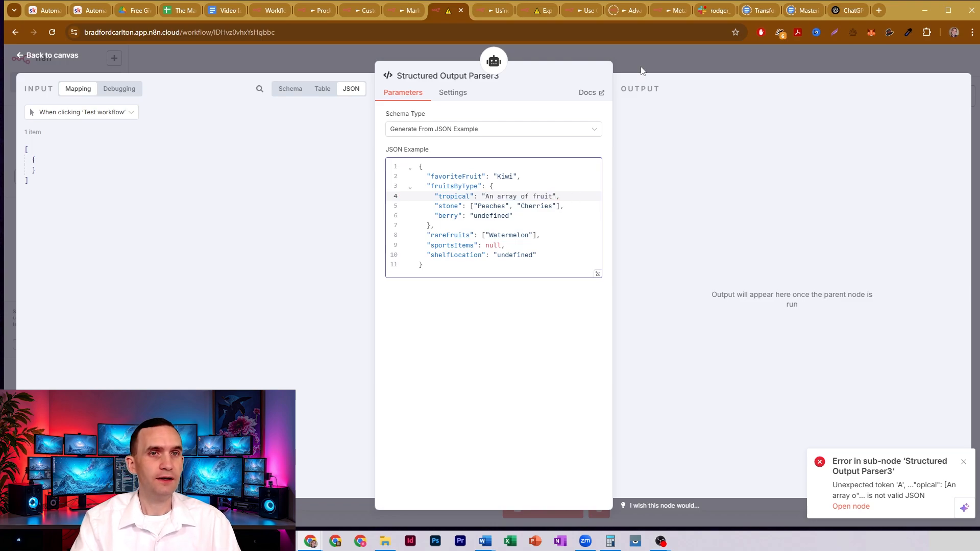
pyautogui.press('Escape')
# - Check the tropical entry in the Mismatch agent's system message example, and close the expanded editor
pyautogui.doubleClick(736, 255)
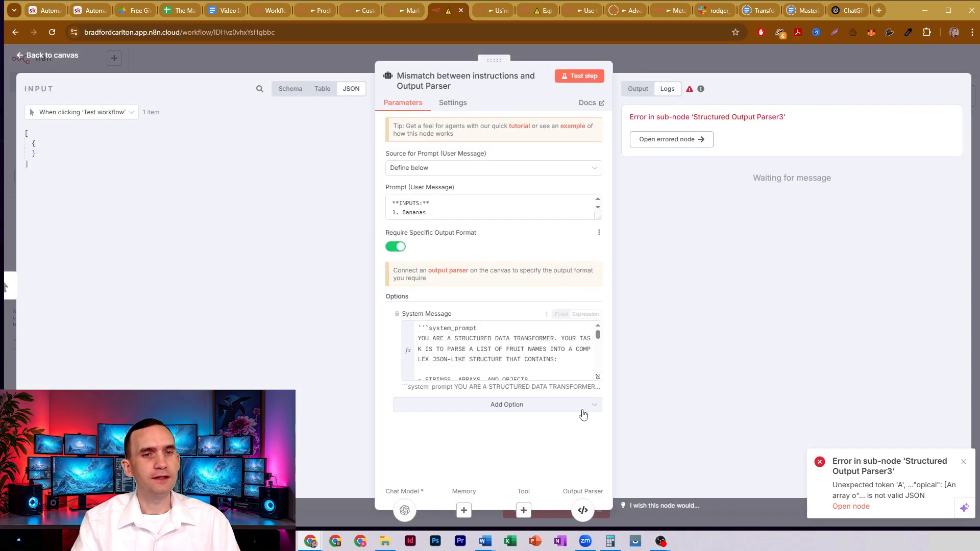
pyautogui.click(596, 386)
pyautogui.scroll(-3, 362, 261)
pyautogui.scroll(-2, 358, 276)
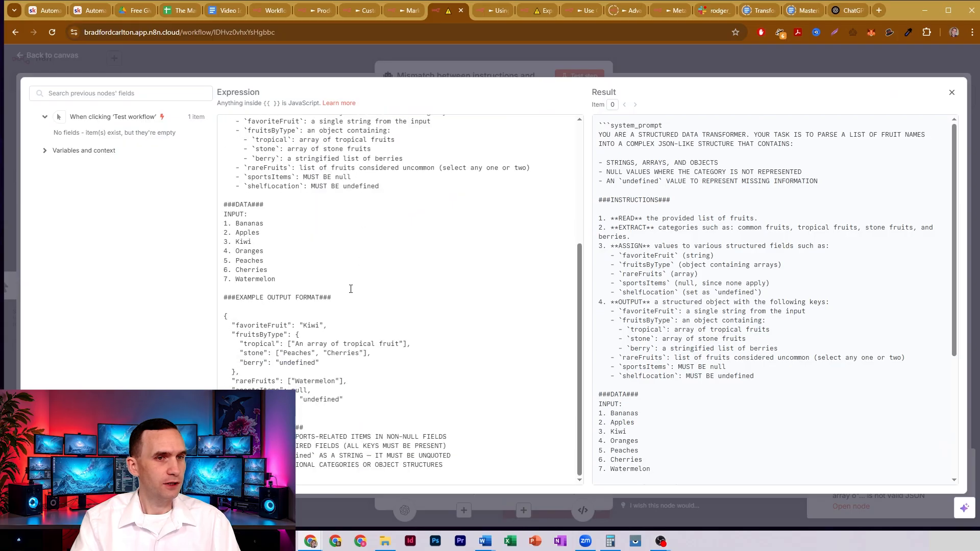
pyautogui.click(485, 74)
# - Test the Mismatch agent node and examine the tropical value in its JSON output
pyautogui.click(560, 75)
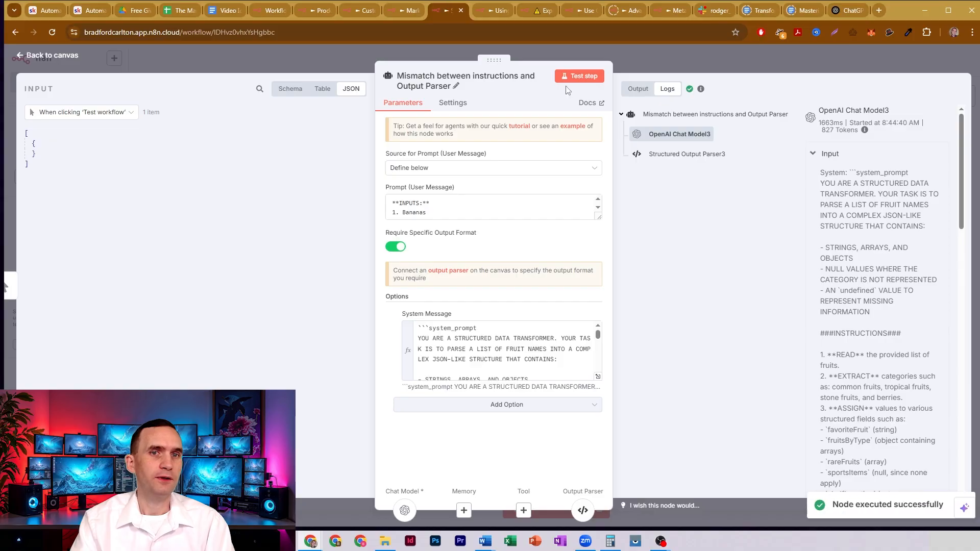
pyautogui.click(637, 90)
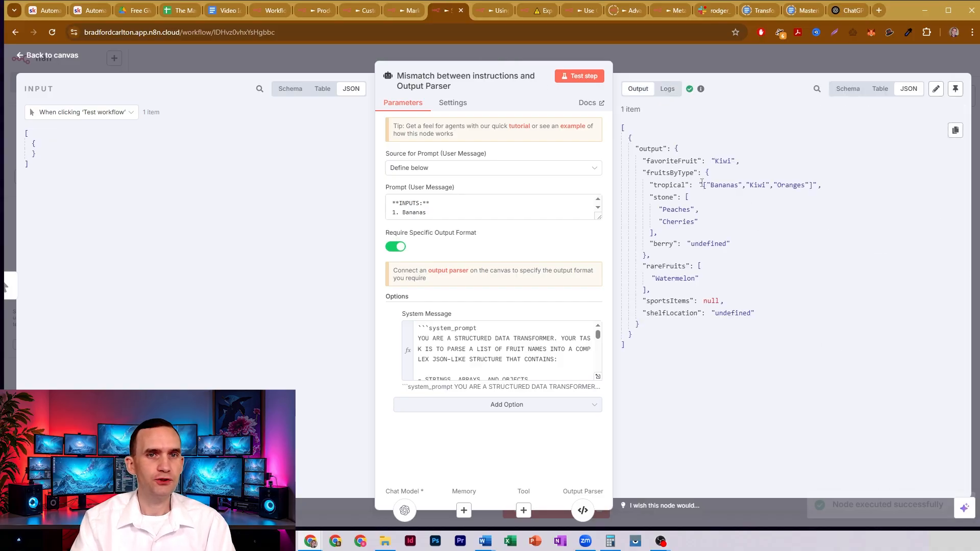
pyautogui.moveTo(700, 185); pyautogui.dragTo(820, 184)
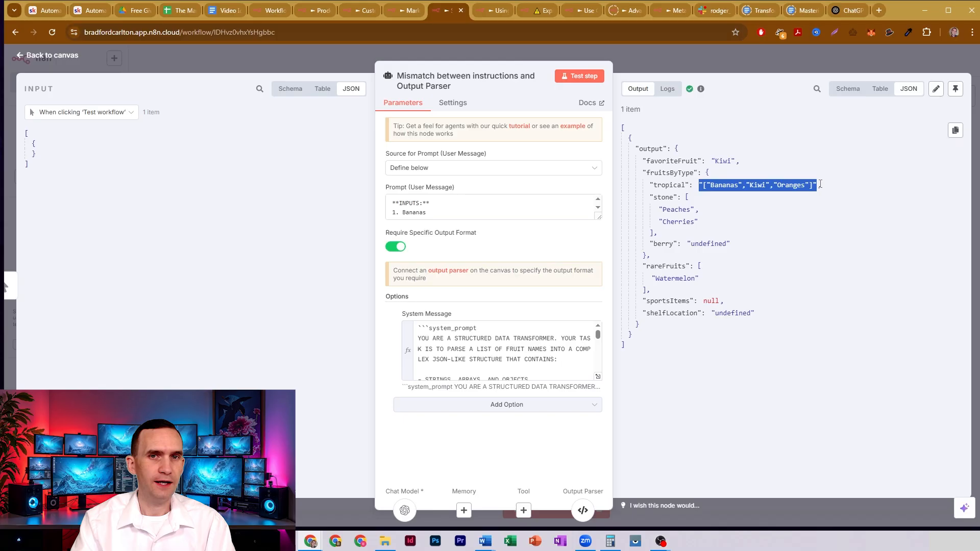
pyautogui.click(700, 185)
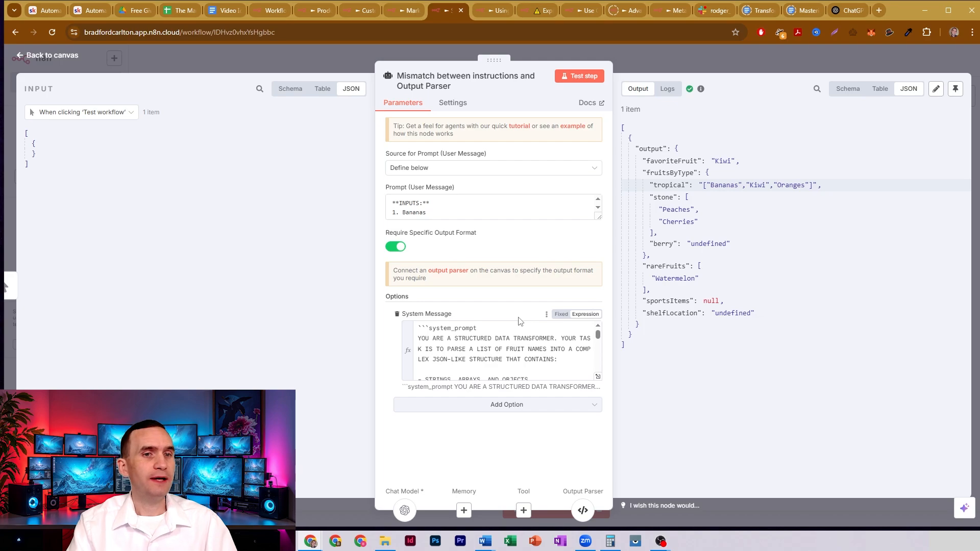
# - Compare the tropical entry in the system message's example output with Structured Output Parser3's JSON example and its parsed output
pyautogui.click(597, 376)
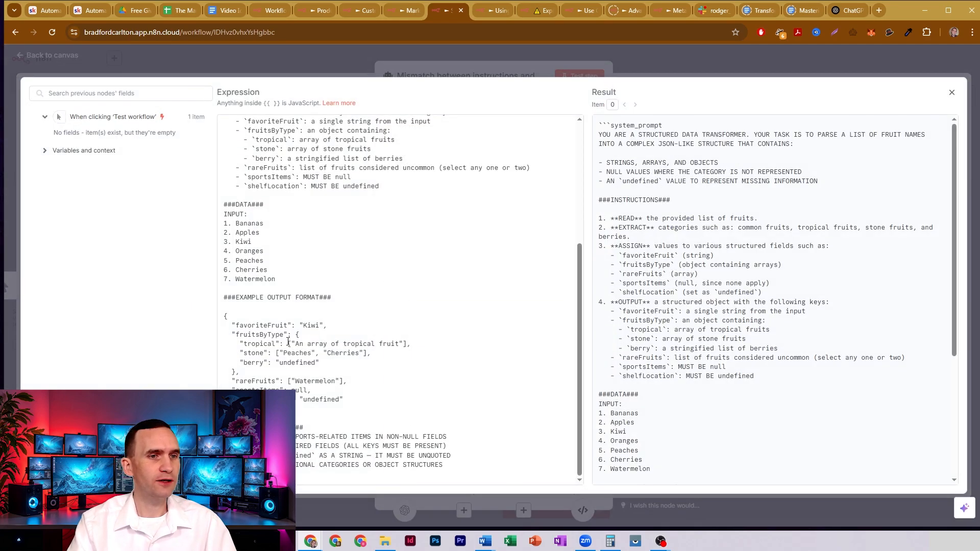
pyautogui.moveTo(289, 342); pyautogui.dragTo(397, 344)
pyautogui.click(396, 344)
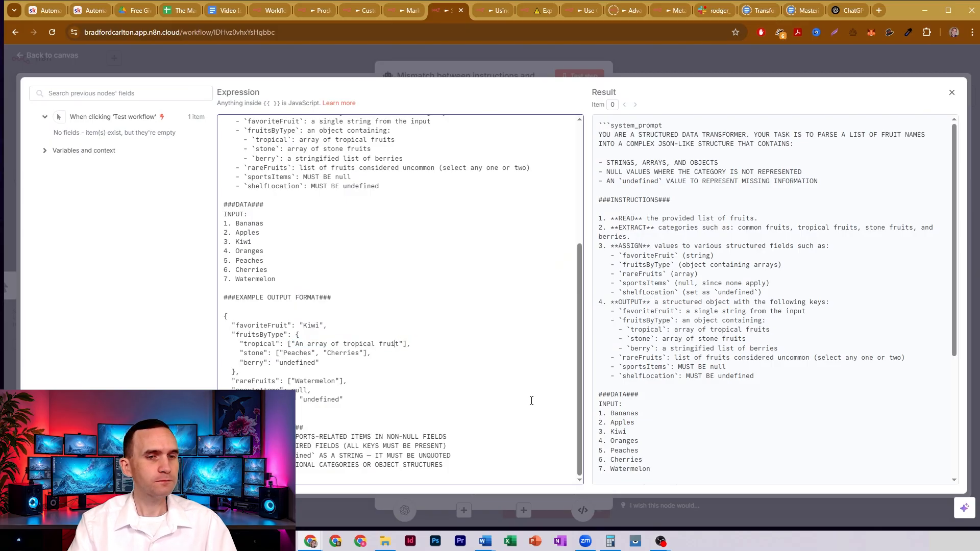
pyautogui.click(590, 504)
pyautogui.click(583, 510)
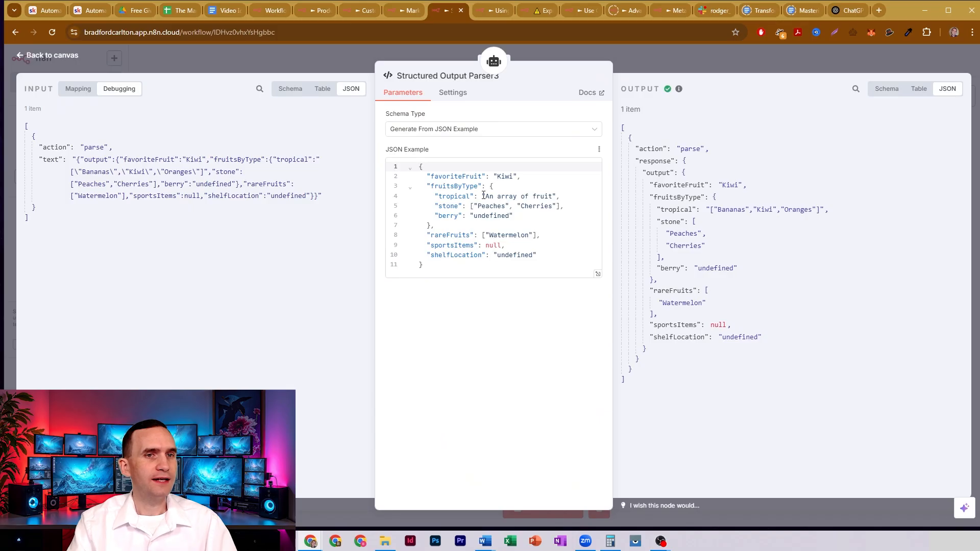
pyautogui.moveTo(483, 195); pyautogui.dragTo(553, 196)
pyautogui.click(554, 196)
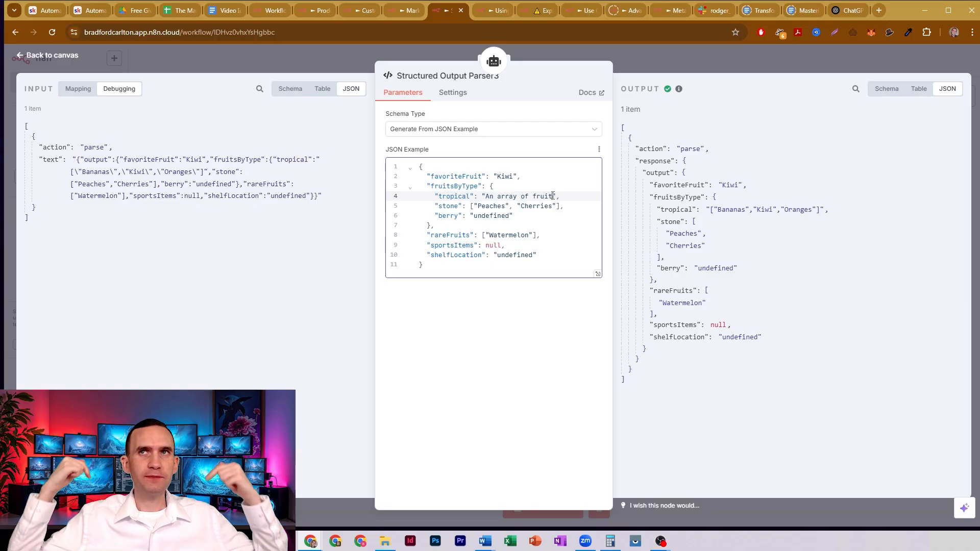
pyautogui.tripleClick(517, 194)
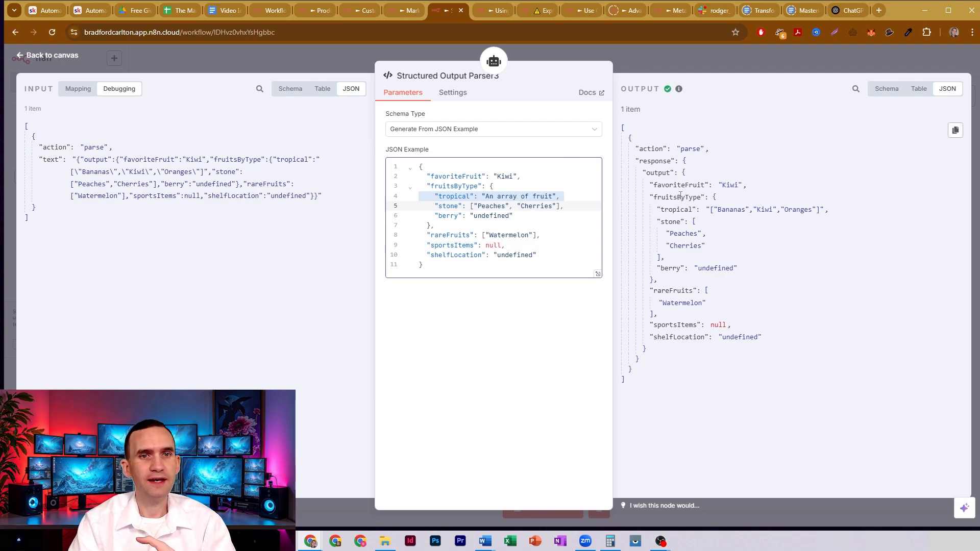
pyautogui.moveTo(707, 208); pyautogui.dragTo(826, 211)
# - Change the tropical value in Structured Output Parser3's JSON example to "An string list of fruit" and rerun the agent
pyautogui.click(557, 204)
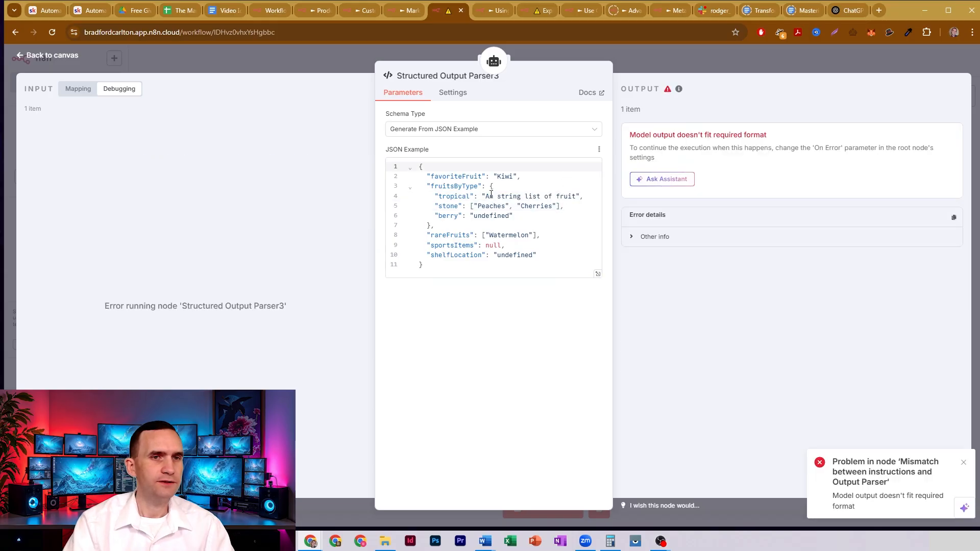
pyautogui.moveTo(482, 195); pyautogui.dragTo(581, 196)
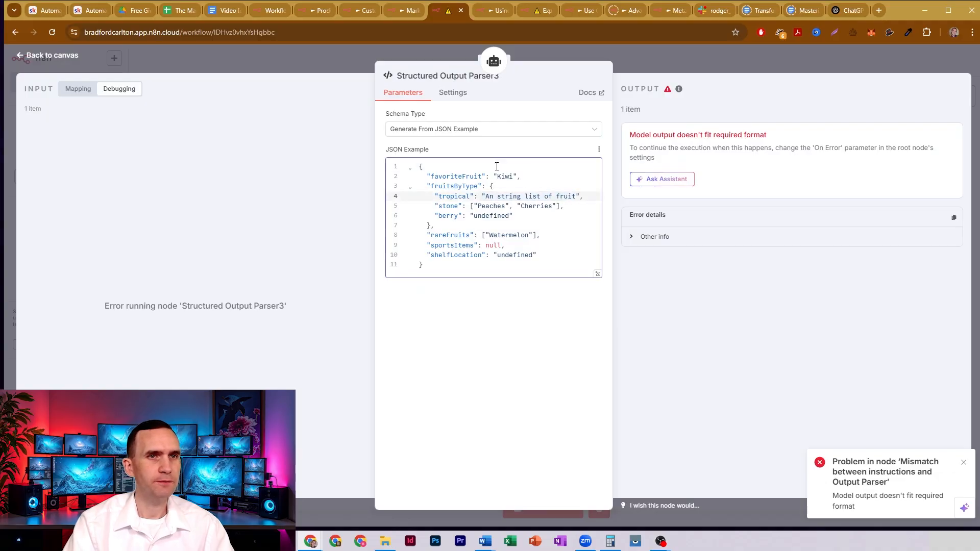
# - Review the tropical entries in the Mismatch agent's system message instructions and example output, and retest the agent
pyautogui.click(644, 60)
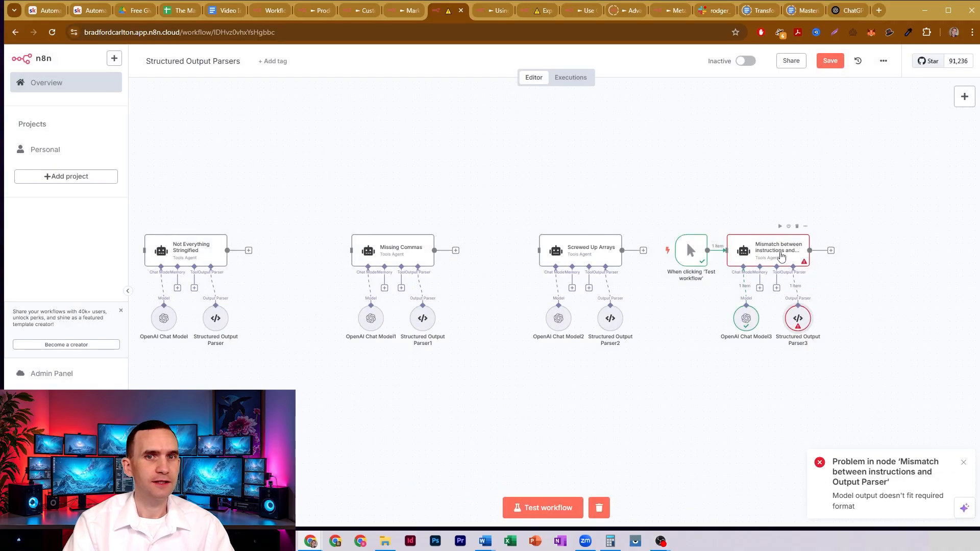
pyautogui.doubleClick(780, 254)
pyautogui.click(599, 378)
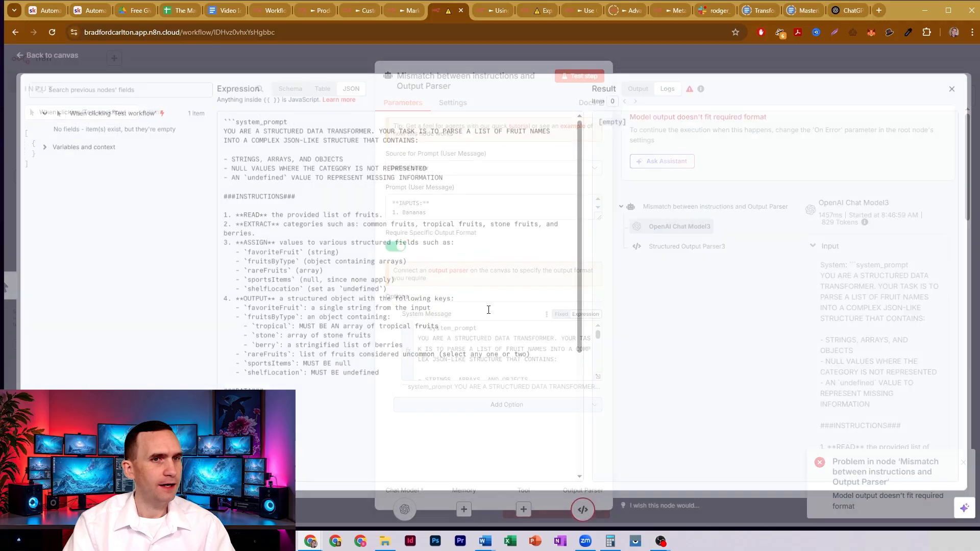
pyautogui.scroll(-5, 355, 295)
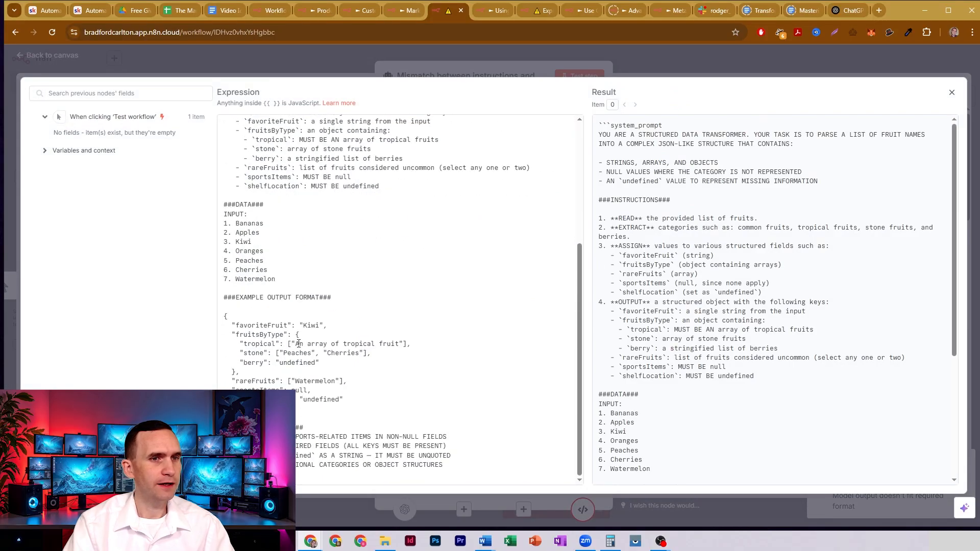
pyautogui.moveTo(298, 344); pyautogui.dragTo(393, 344)
pyautogui.click(396, 345)
pyautogui.scroll(3, 318, 268)
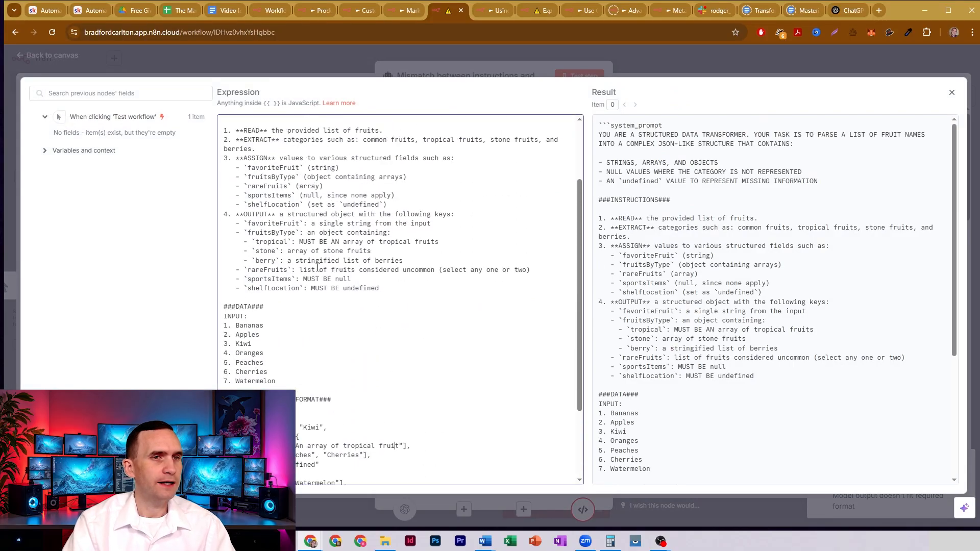
pyautogui.moveTo(309, 243); pyautogui.dragTo(440, 242)
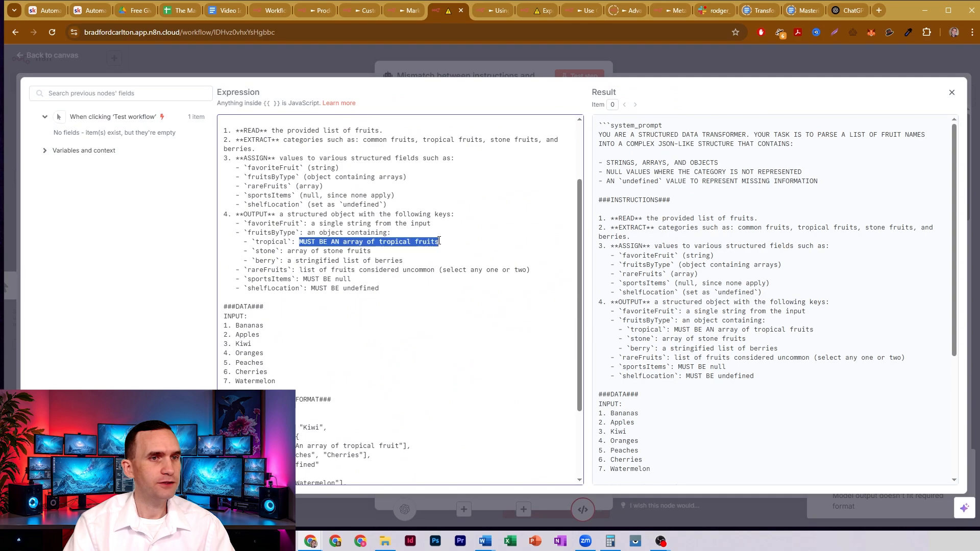
pyautogui.click(511, 67)
pyautogui.click(579, 76)
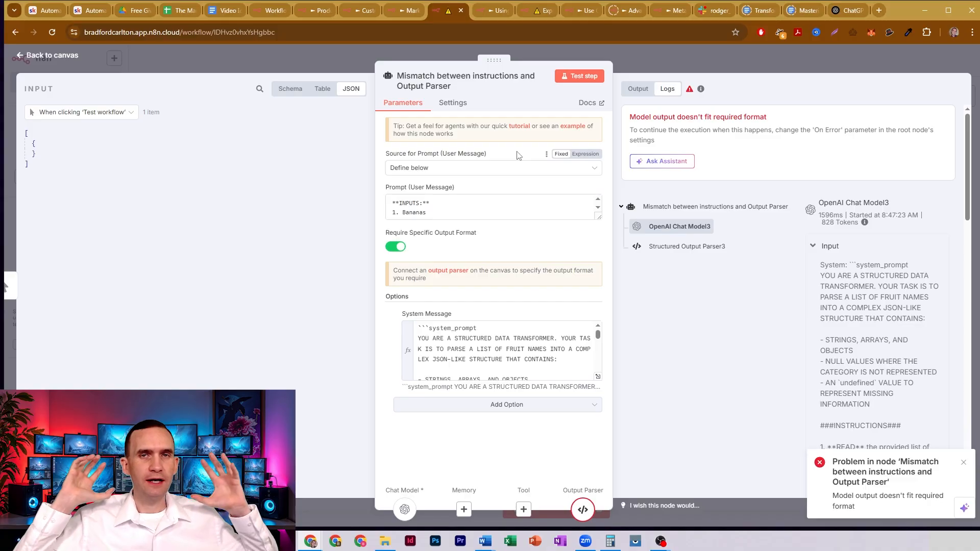
# - Examine the tropical entry in Structured Output Parser3's JSON example for its data type, and return to the canvas
pyautogui.click(582, 509)
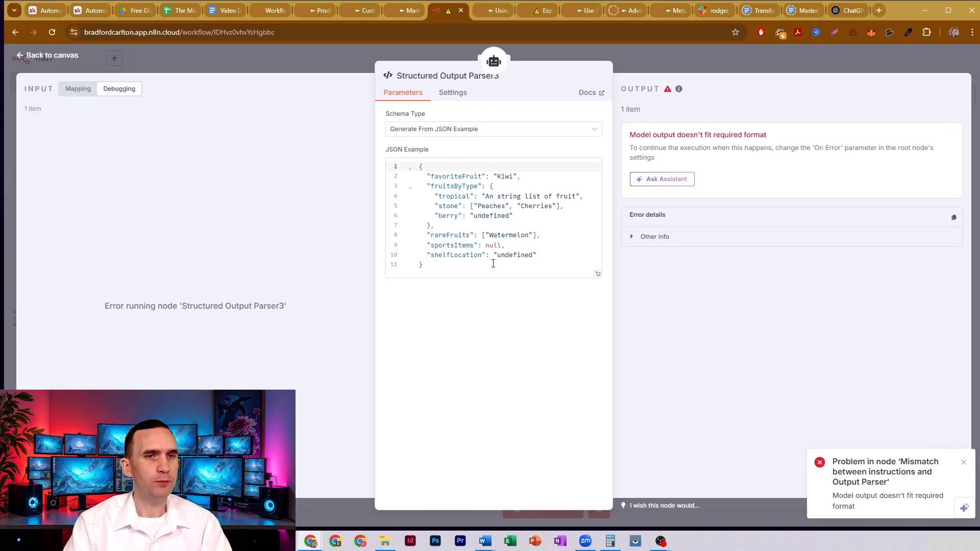
pyautogui.moveTo(485, 200); pyautogui.dragTo(582, 199)
pyautogui.click(576, 198)
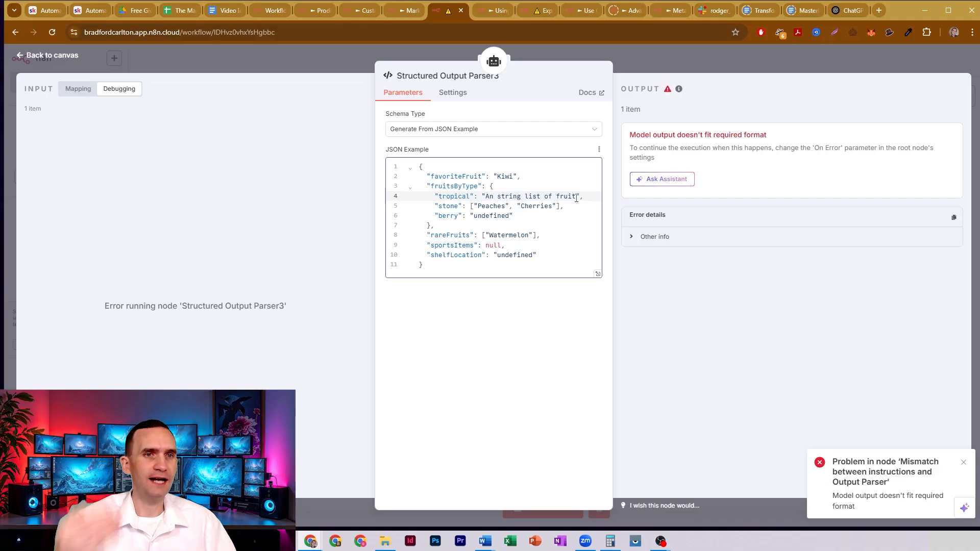
pyautogui.moveTo(584, 196); pyautogui.dragTo(475, 196)
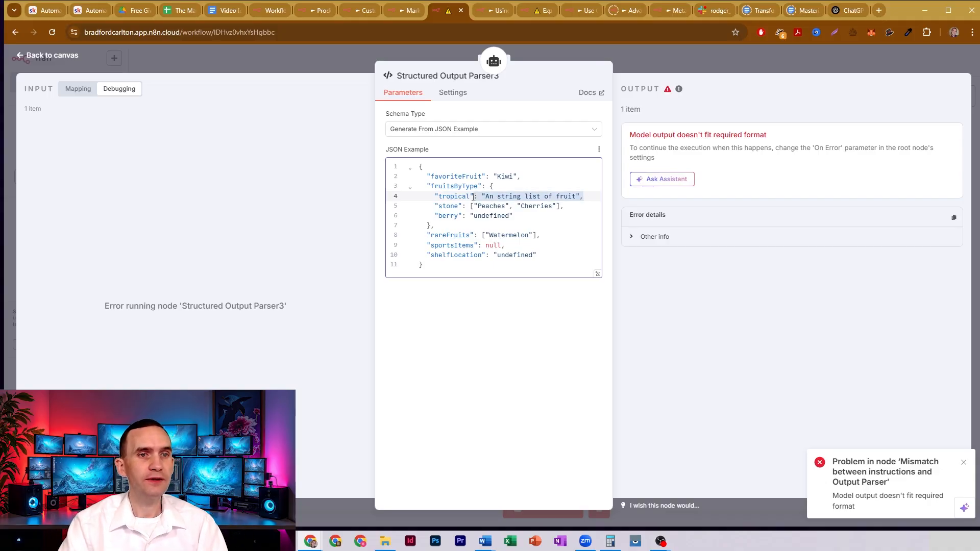
pyautogui.click(479, 196)
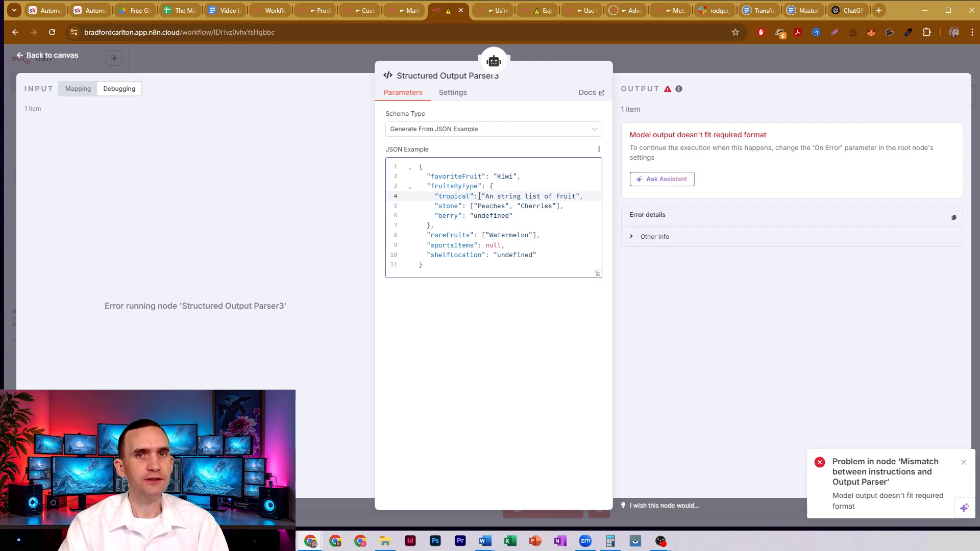
pyautogui.click(663, 54)
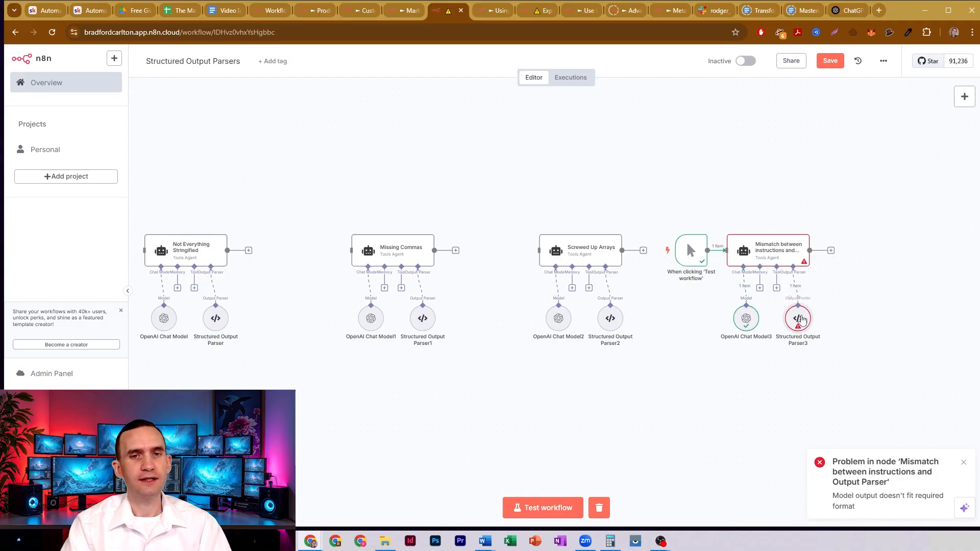
# - Change the tropical instruction in the Mismatch agent's system message to "A string of tropical fruits"
pyautogui.doubleClick(768, 251)
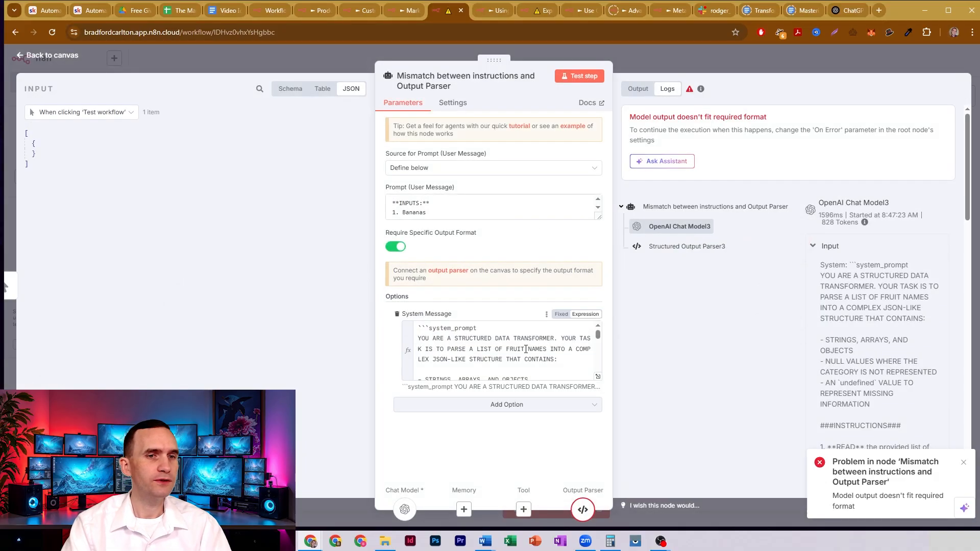
pyautogui.click(599, 375)
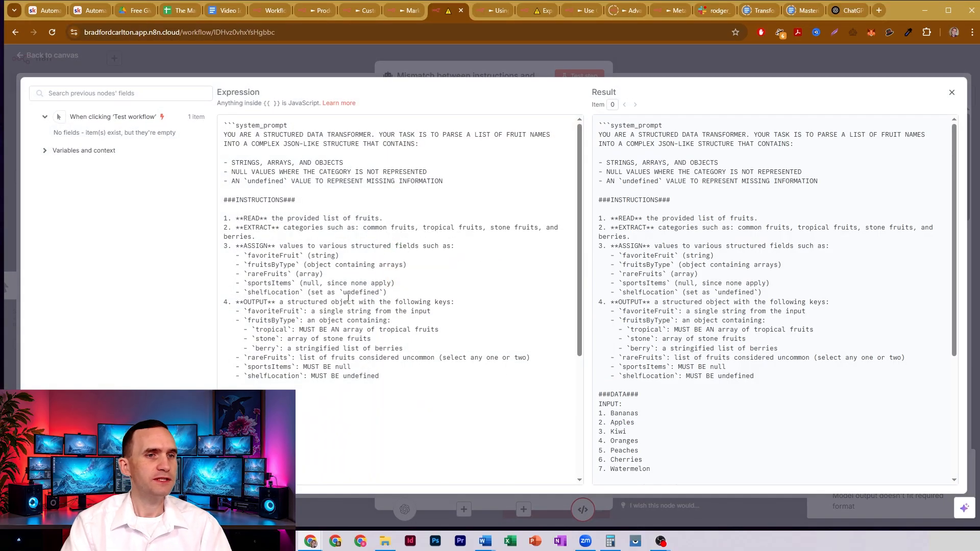
pyautogui.moveTo(299, 330); pyautogui.dragTo(362, 331)
pyautogui.write('A string')
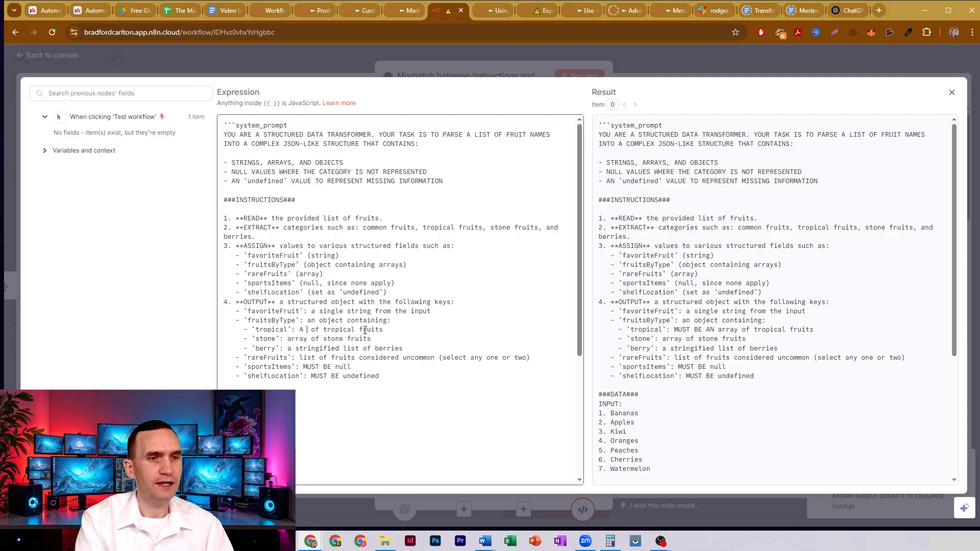
# - Change the tropical value in the system message's example output from an array to the quoted string "A string of tropical fruit"
pyautogui.scroll(-3, 374, 325)
pyautogui.scroll(-1, 374, 325)
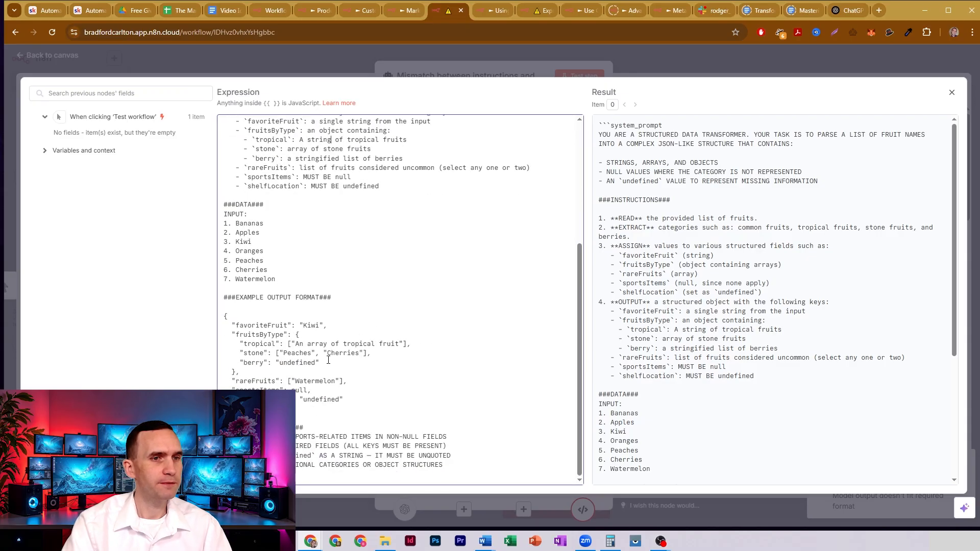
pyautogui.click(293, 343)
pyautogui.press('BackSpace')
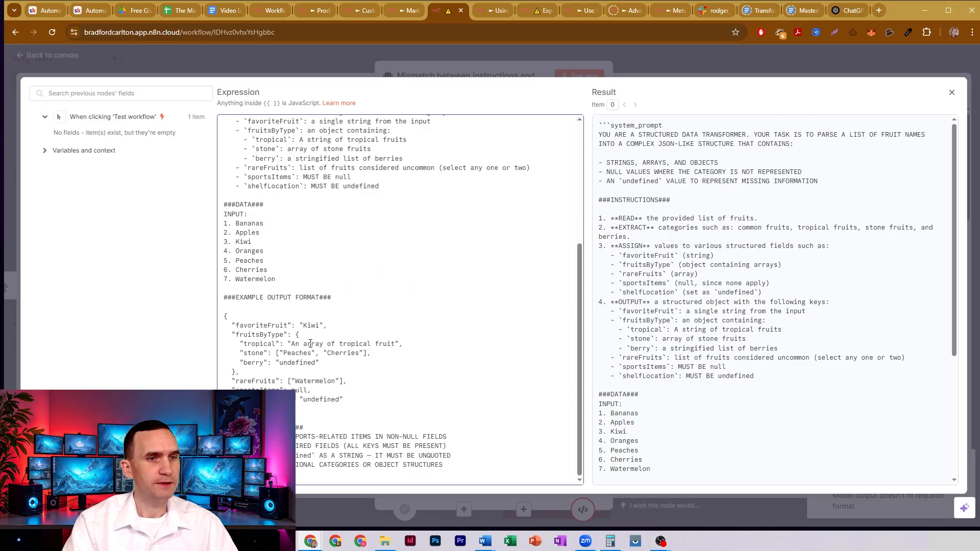
pyautogui.doubleClick(310, 343)
pyautogui.press('BackSpace')
pyautogui.press('BackSpace')
pyautogui.press('BackSpace')
pyautogui.write('string')
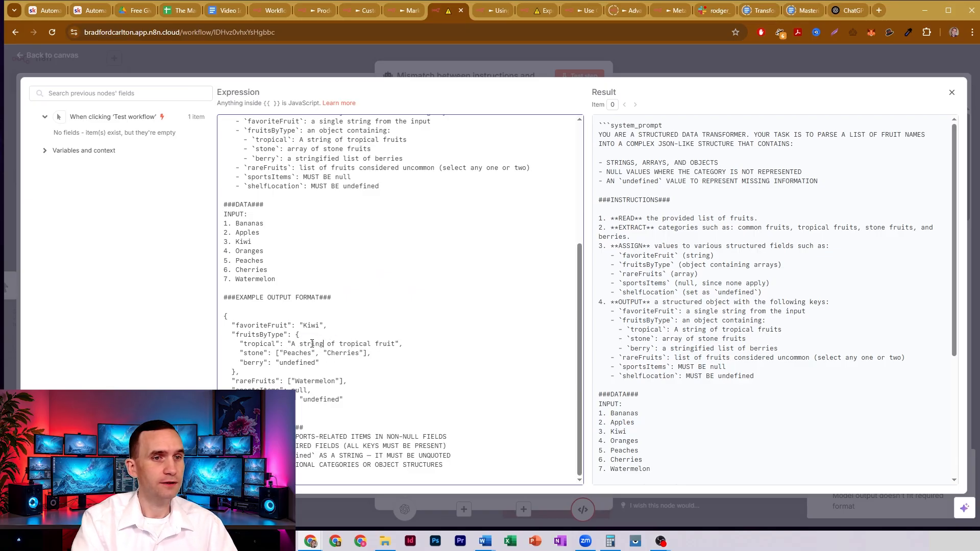
pyautogui.press('Escape')
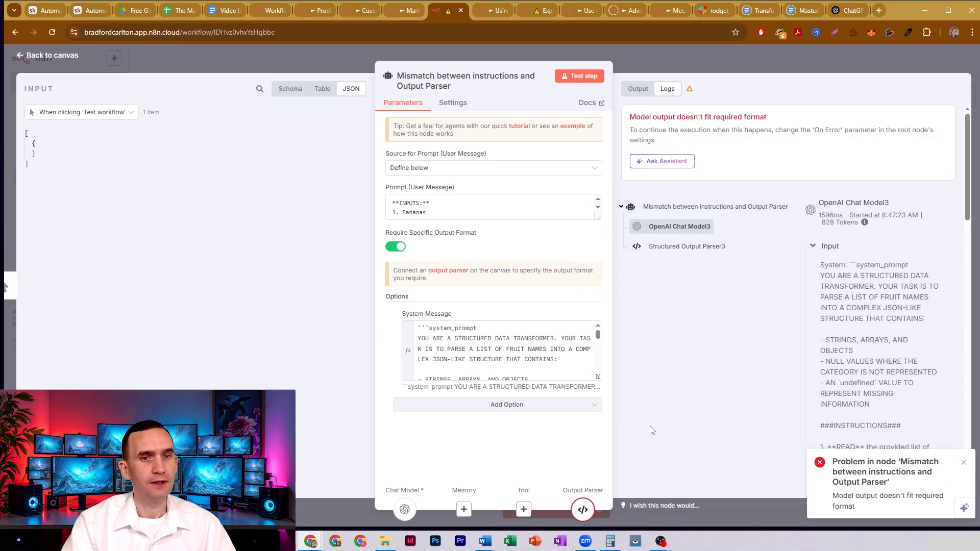
# - Rerun the Mismatch agent from the canvas and examine the tropical value in its JSON output
pyautogui.click(583, 510)
pyautogui.press('Escape')
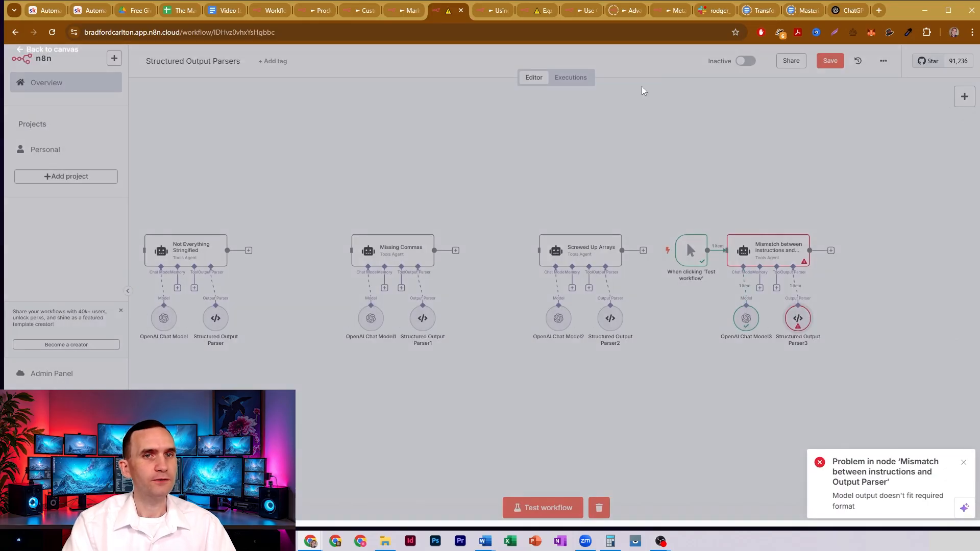
pyautogui.click(780, 226)
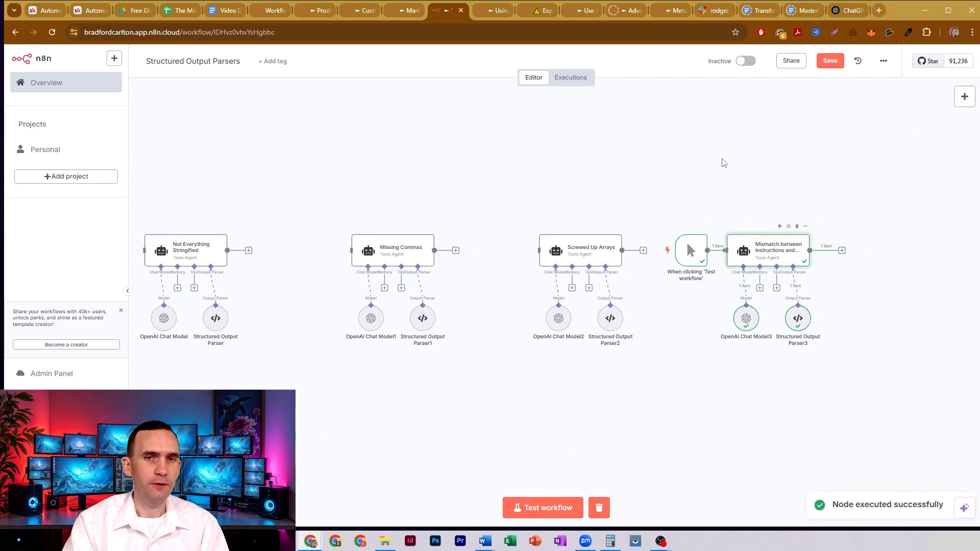
pyautogui.doubleClick(768, 254)
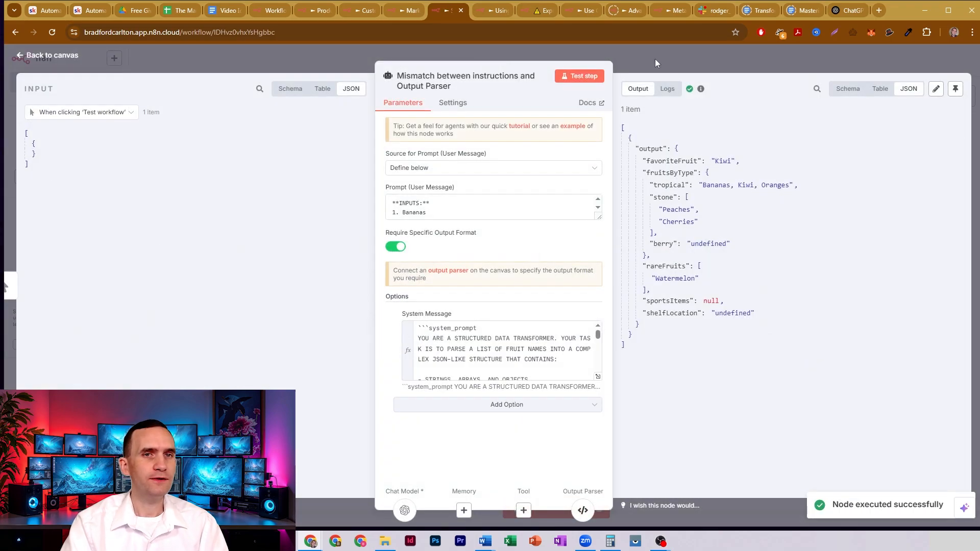
pyautogui.moveTo(700, 185); pyautogui.dragTo(801, 202)
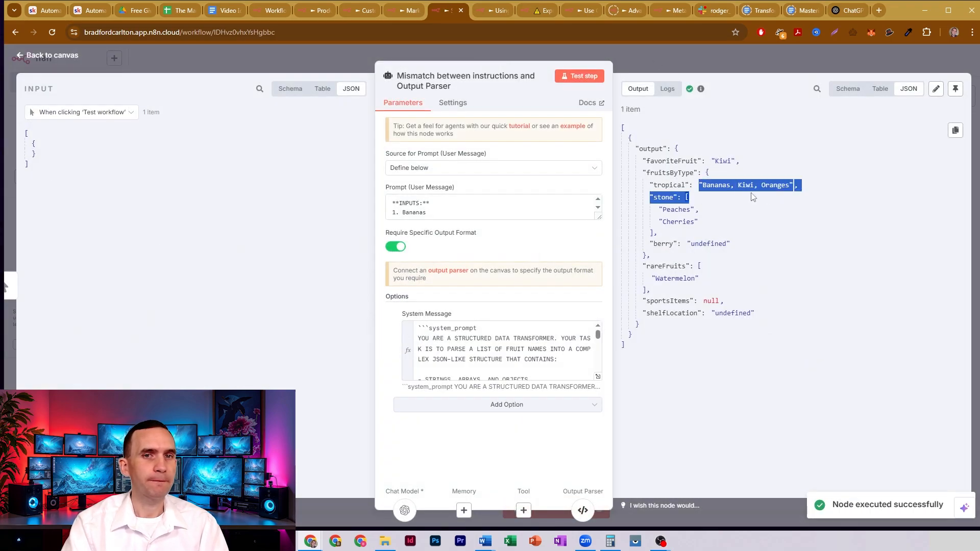
pyautogui.click(734, 59)
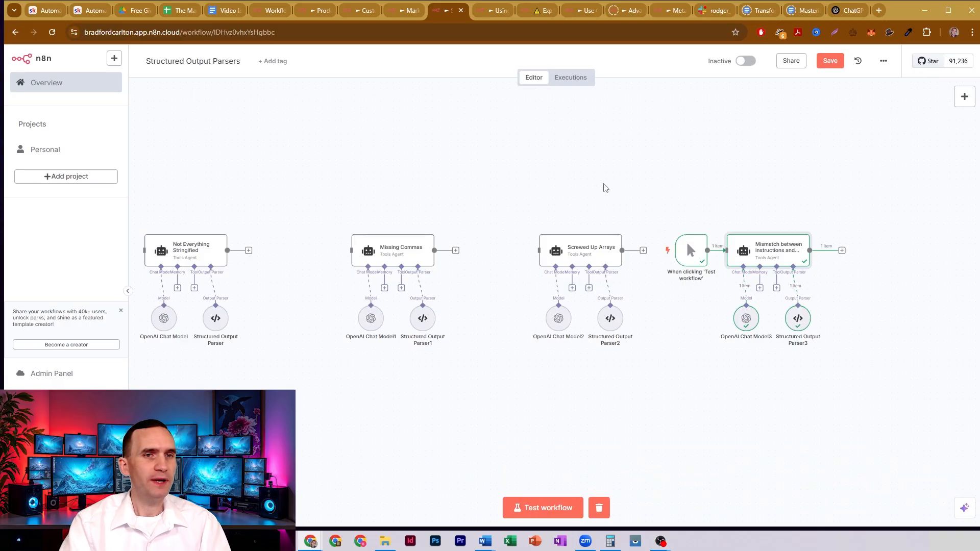
pyautogui.moveTo(498, 166); pyautogui.dragTo(542, 161)
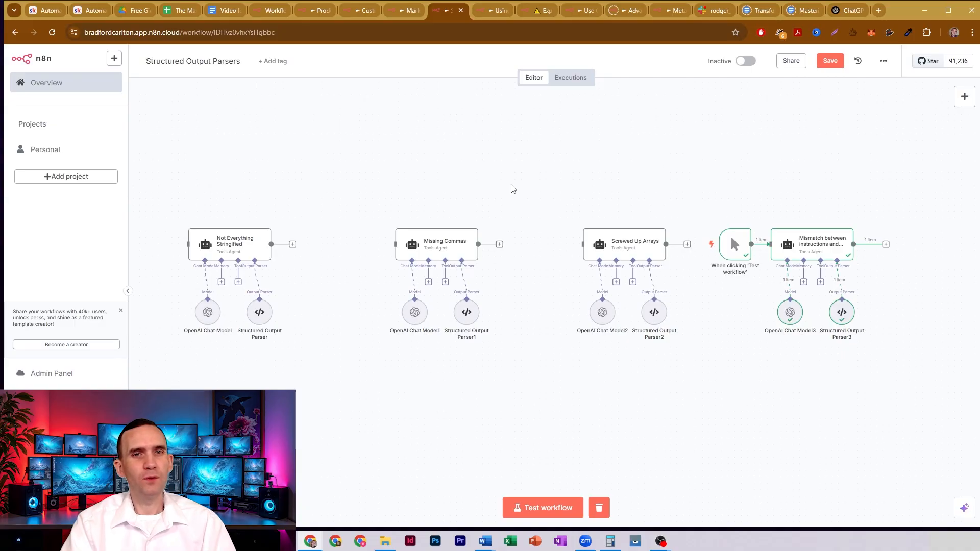
pyautogui.moveTo(336, 186); pyautogui.dragTo(317, 201)
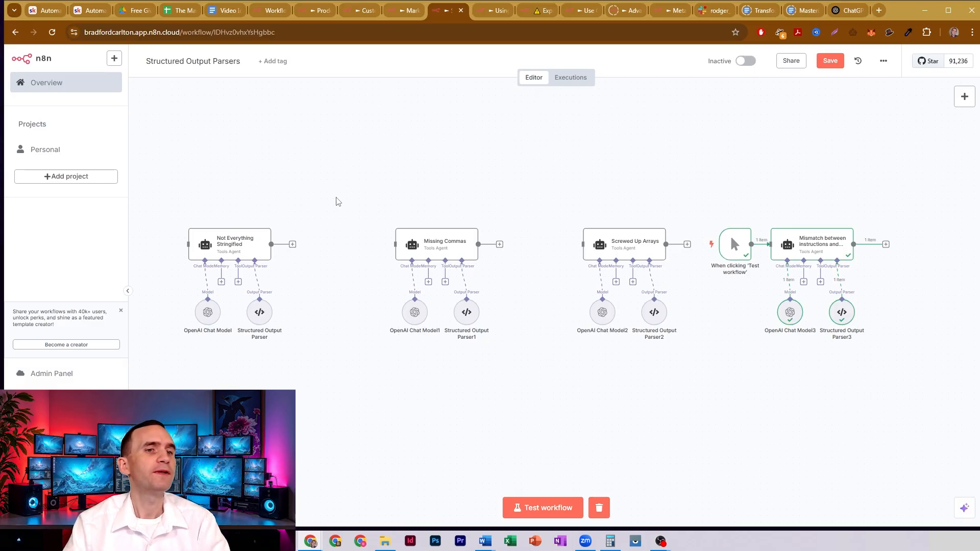
pyautogui.moveTo(374, 203); pyautogui.dragTo(449, 197)
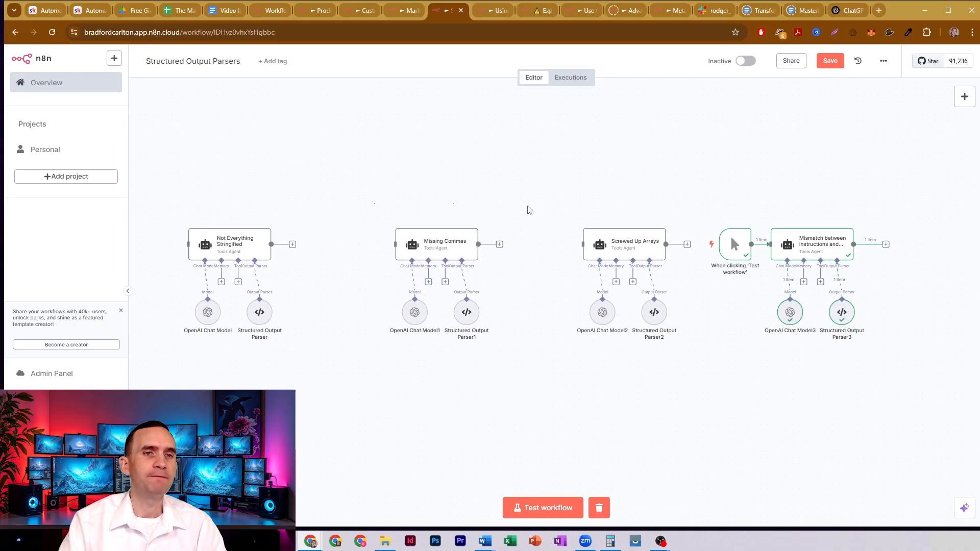
pyautogui.moveTo(550, 204); pyautogui.dragTo(625, 194)
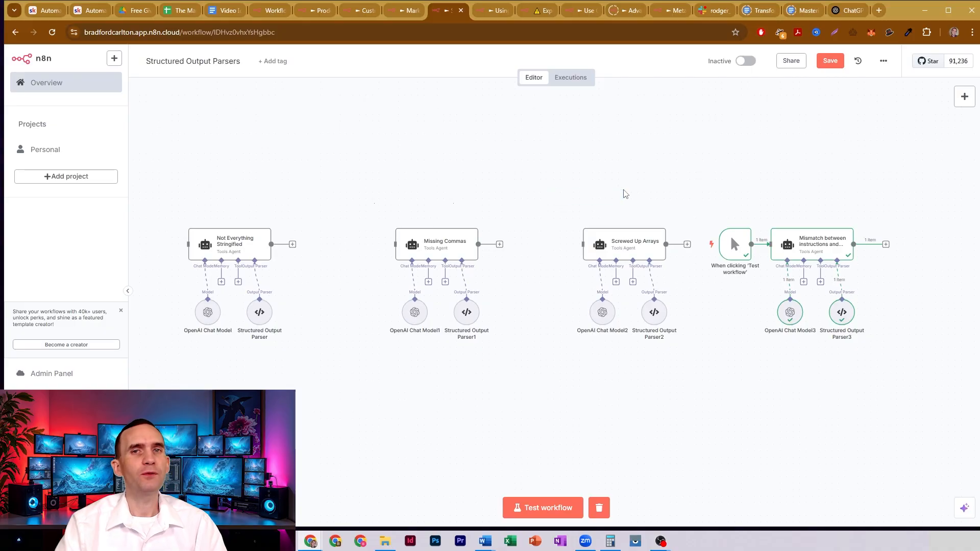